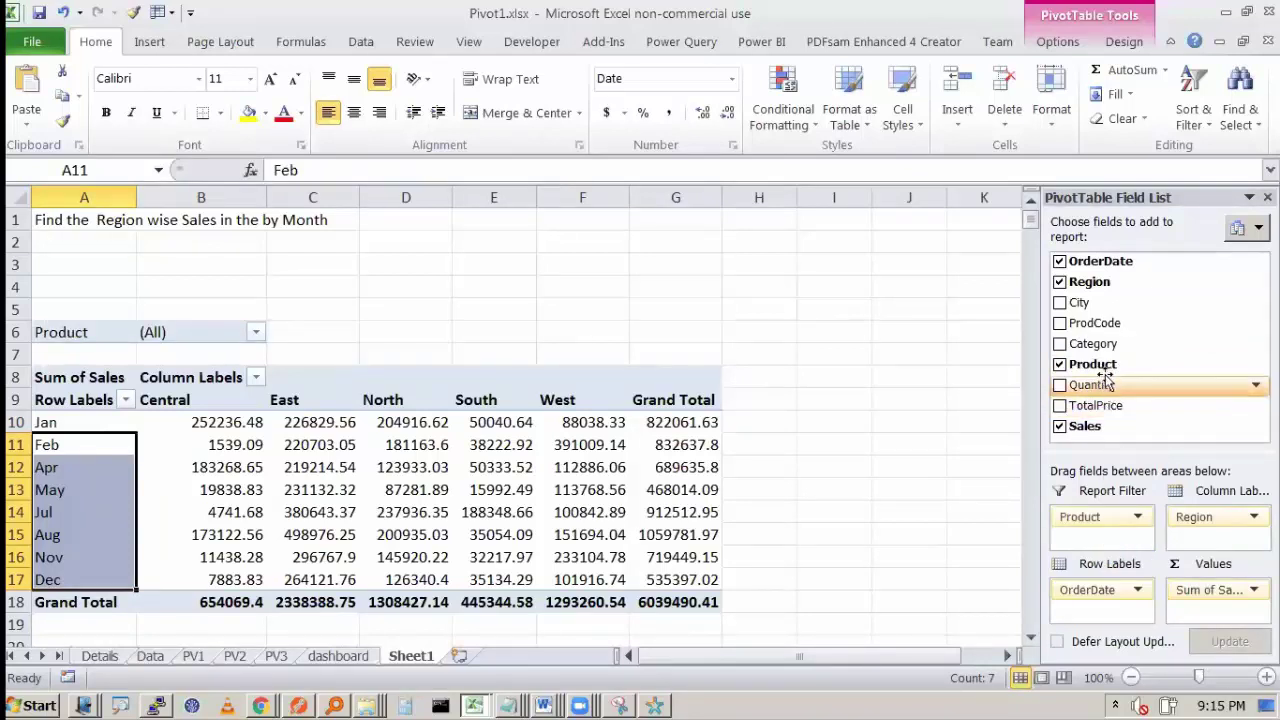
Filter the pivot table's Product report filter to Banana.
mouse_move(1098, 518)
left_mouse_down()
mouse_move(1135, 390)
mouse_move(1140, 472)
mouse_move(1108, 532)
mouse_move(1080, 525)
left_mouse_up()
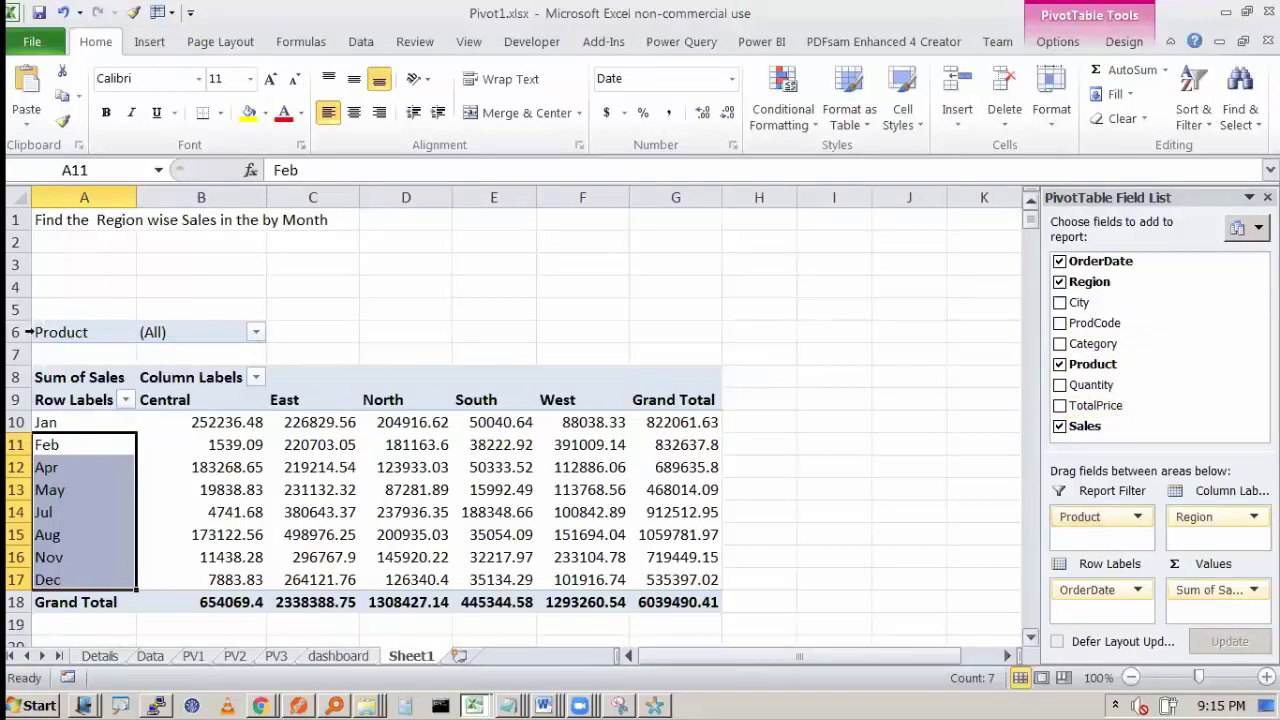
left_click(256, 336)
left_click(58, 422)
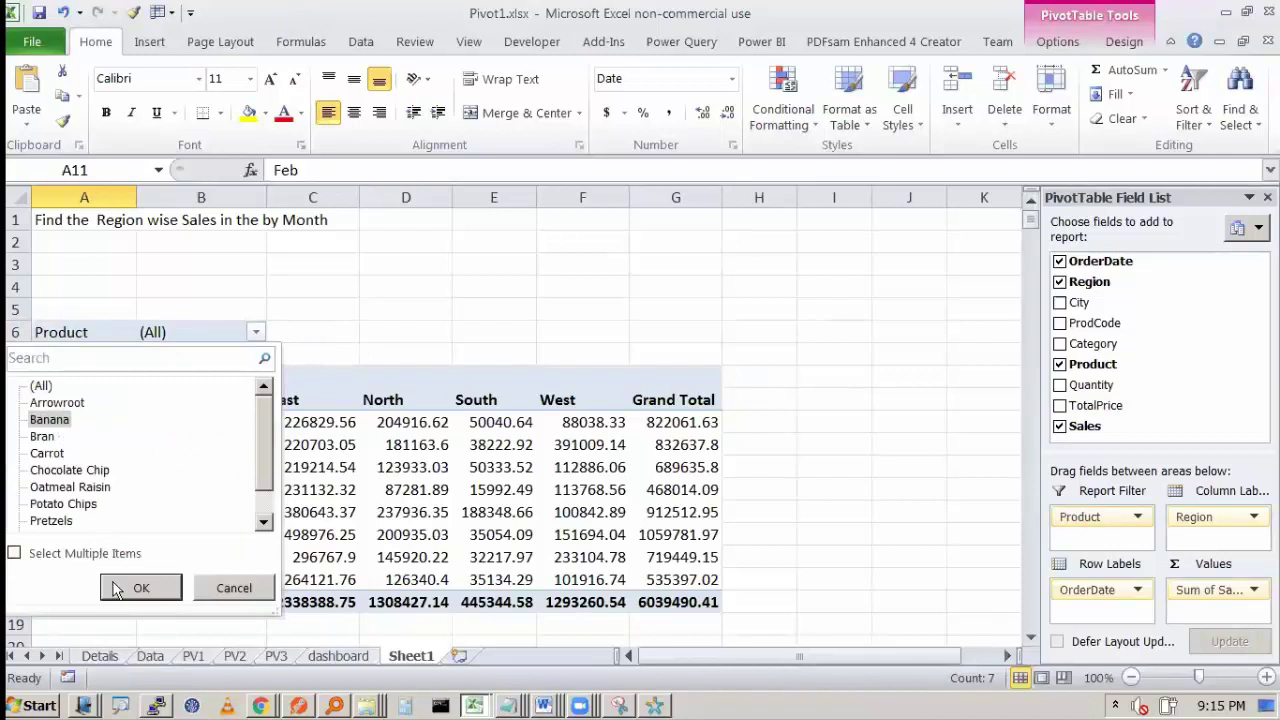
left_click(118, 589)
left_click(560, 560)
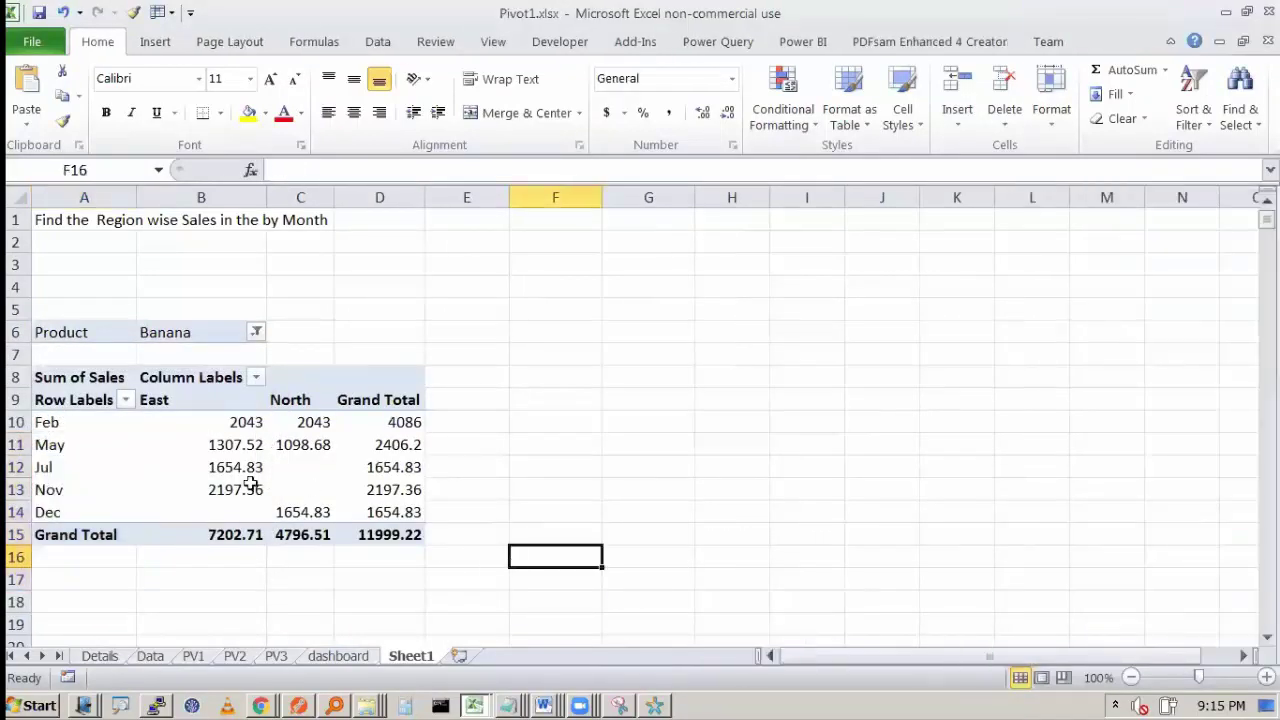
Examine the East and North region columns of the pivot table filtered to Banana.
left_click(305, 467)
left_click(176, 400)
left_click(292, 400)
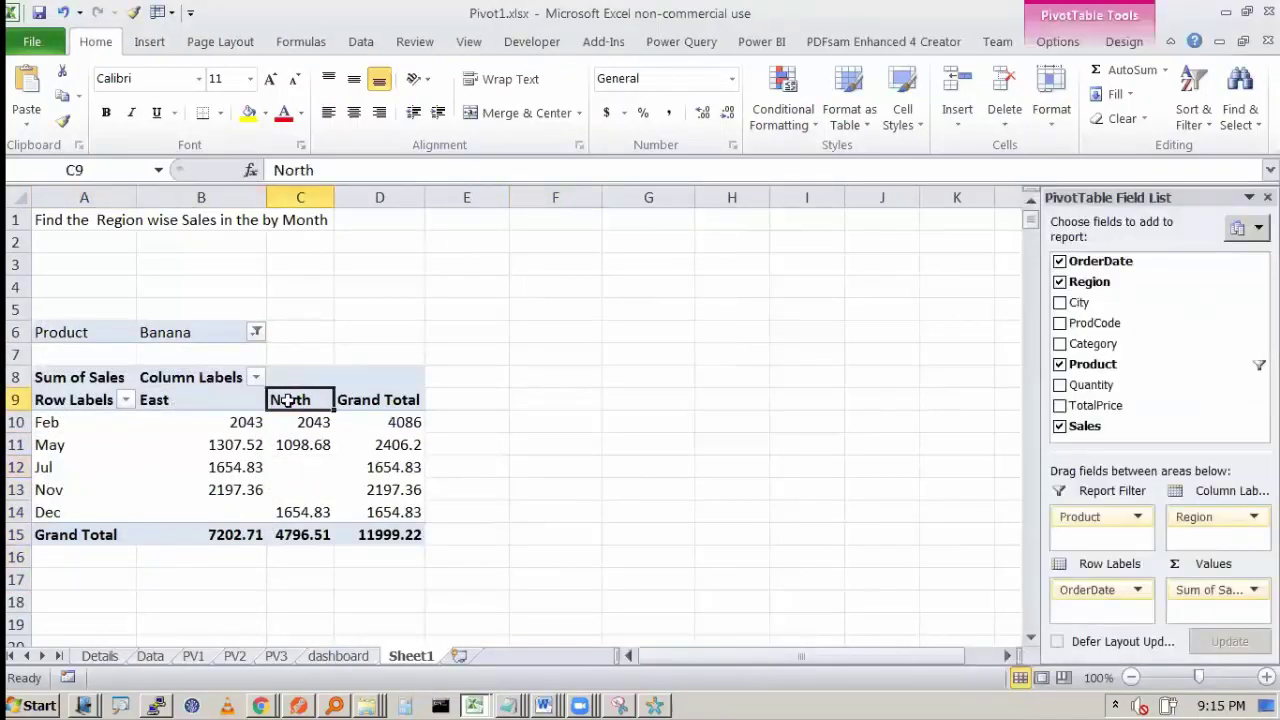
left_click(184, 400)
left_click(292, 400)
left_click(208, 402)
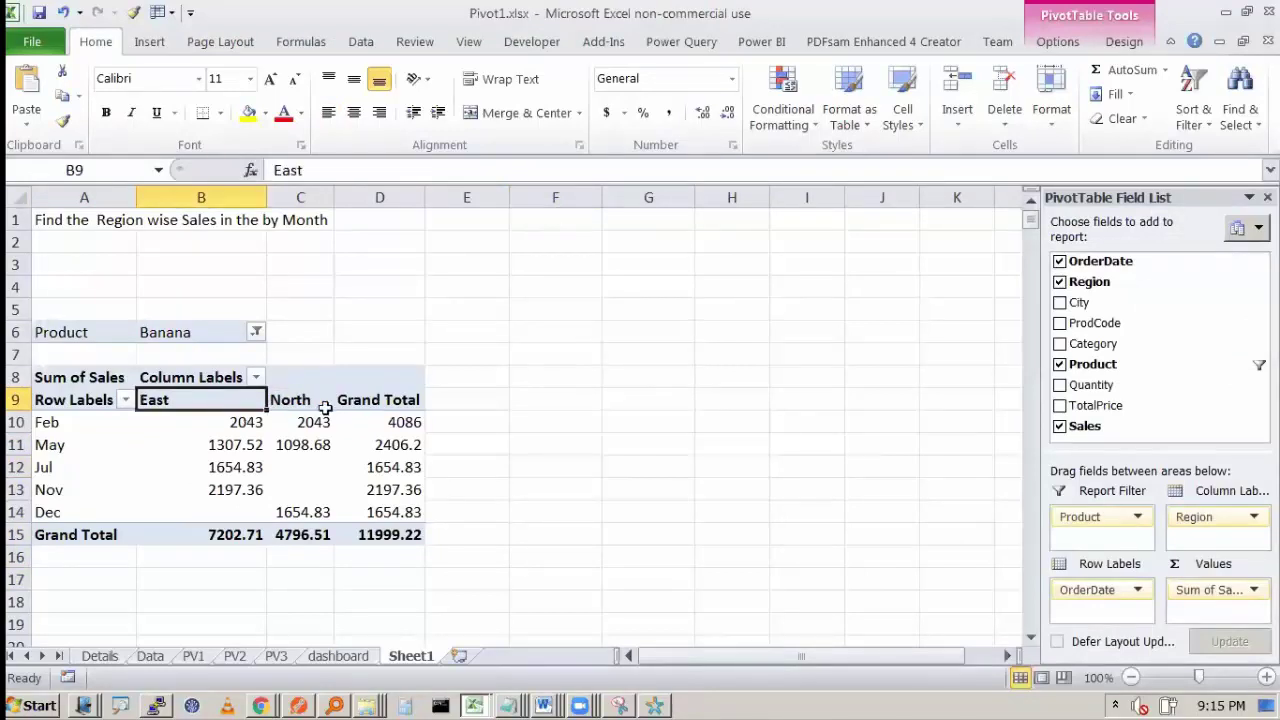
left_click(305, 400)
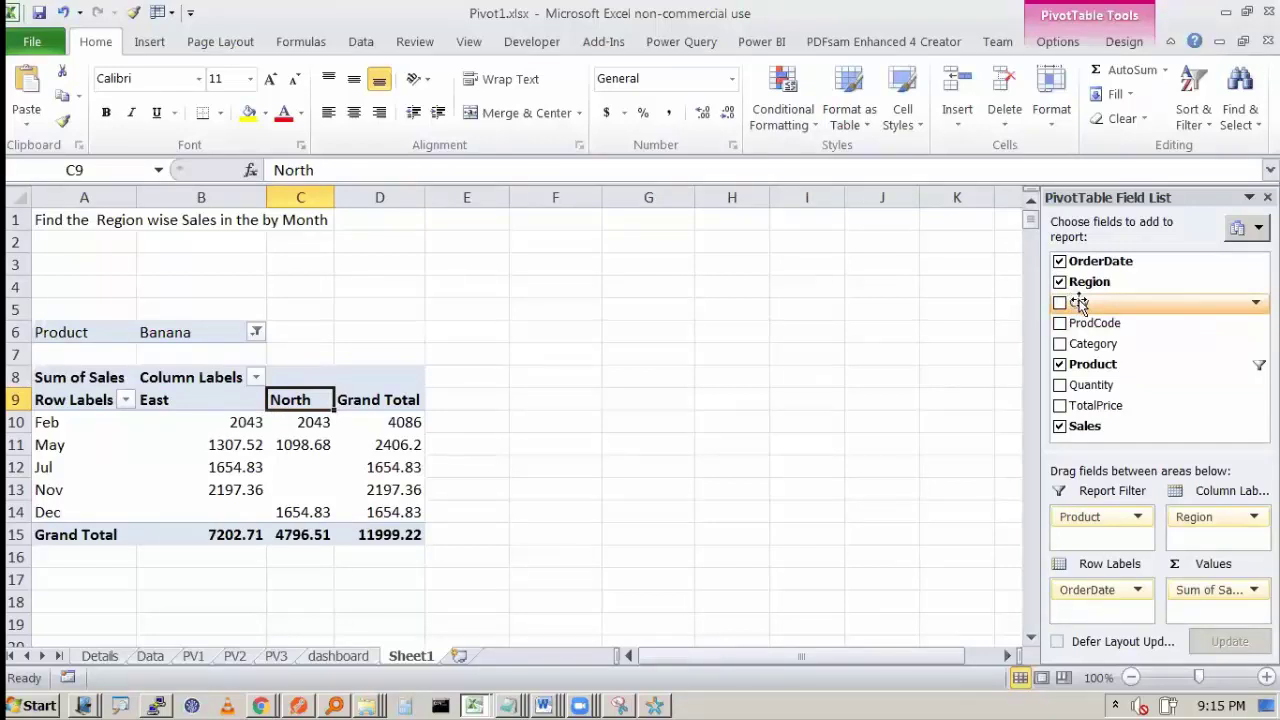
Add City as a second report filter and filter the pivot table to Boston.
left_click_drag(1080, 305, 1113, 545)
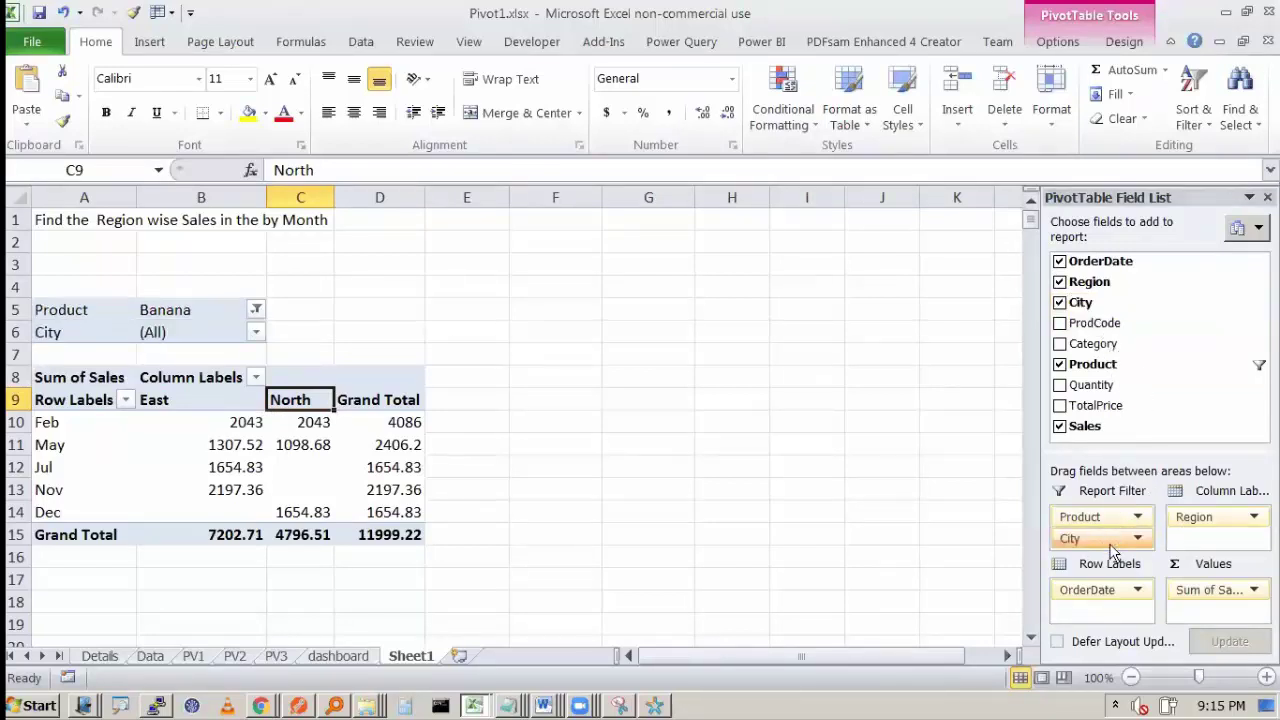
left_click(257, 332)
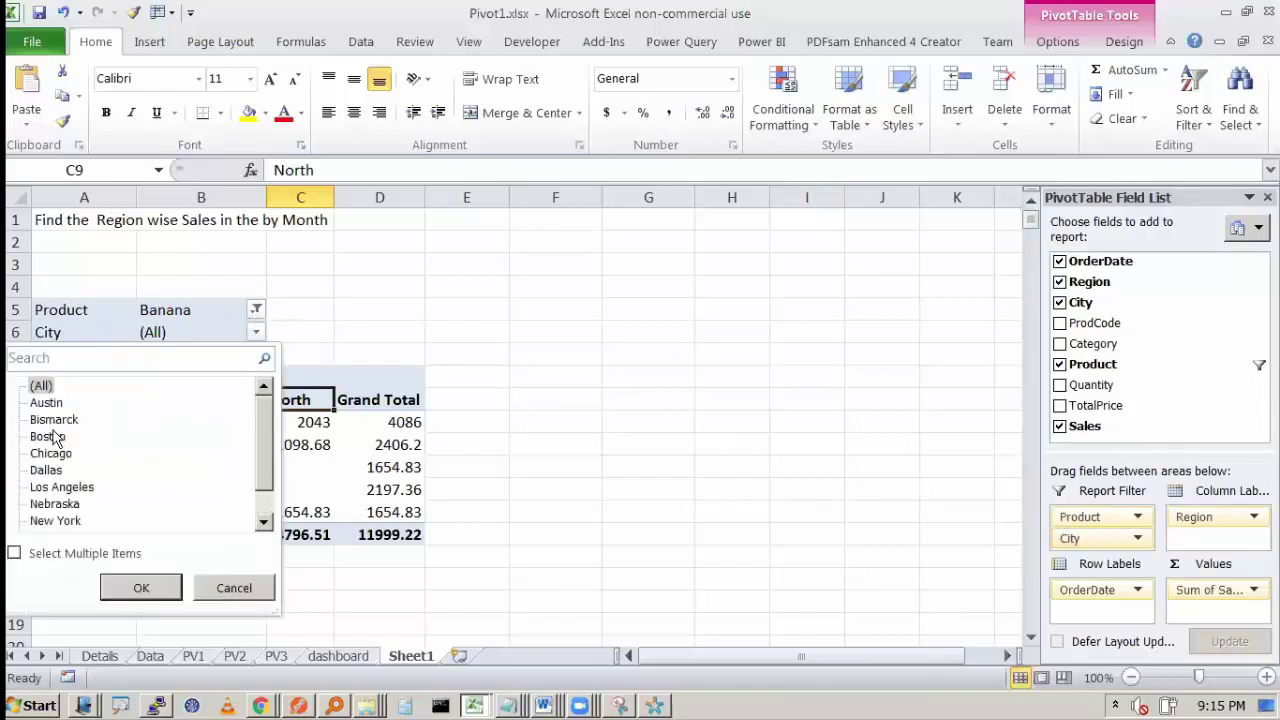
left_click(64, 440)
left_click(140, 589)
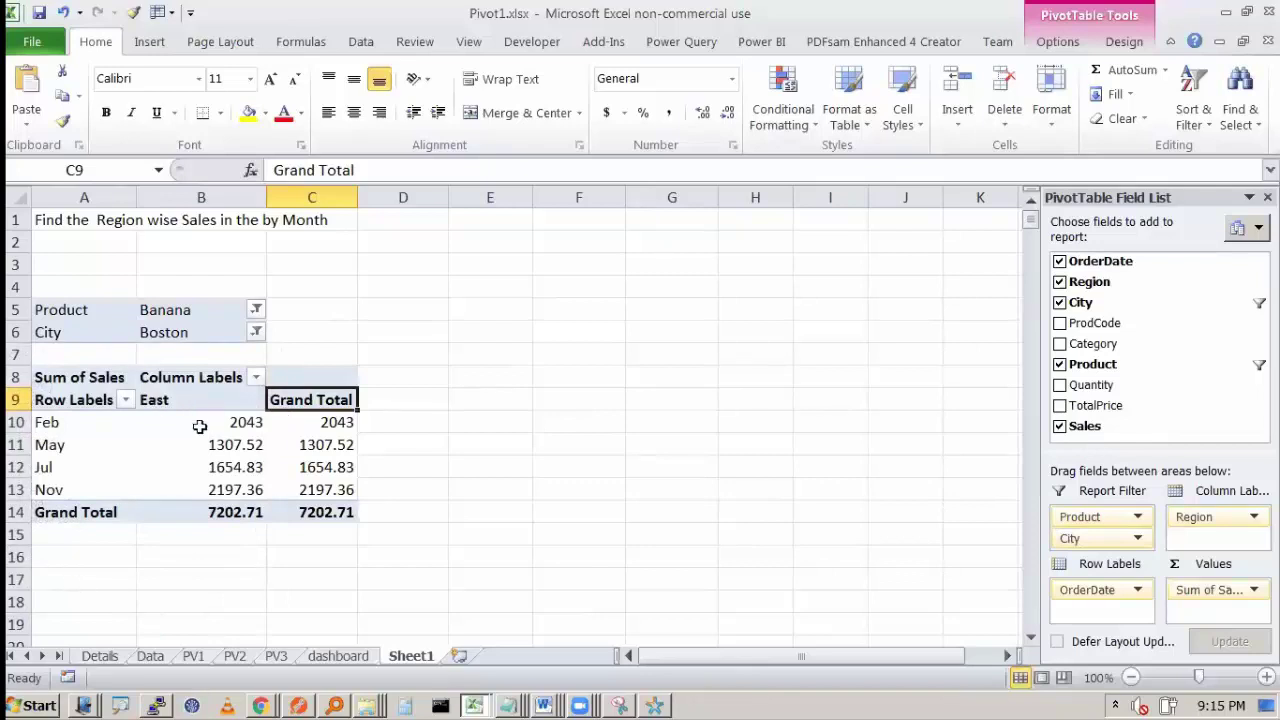
left_click(185, 308)
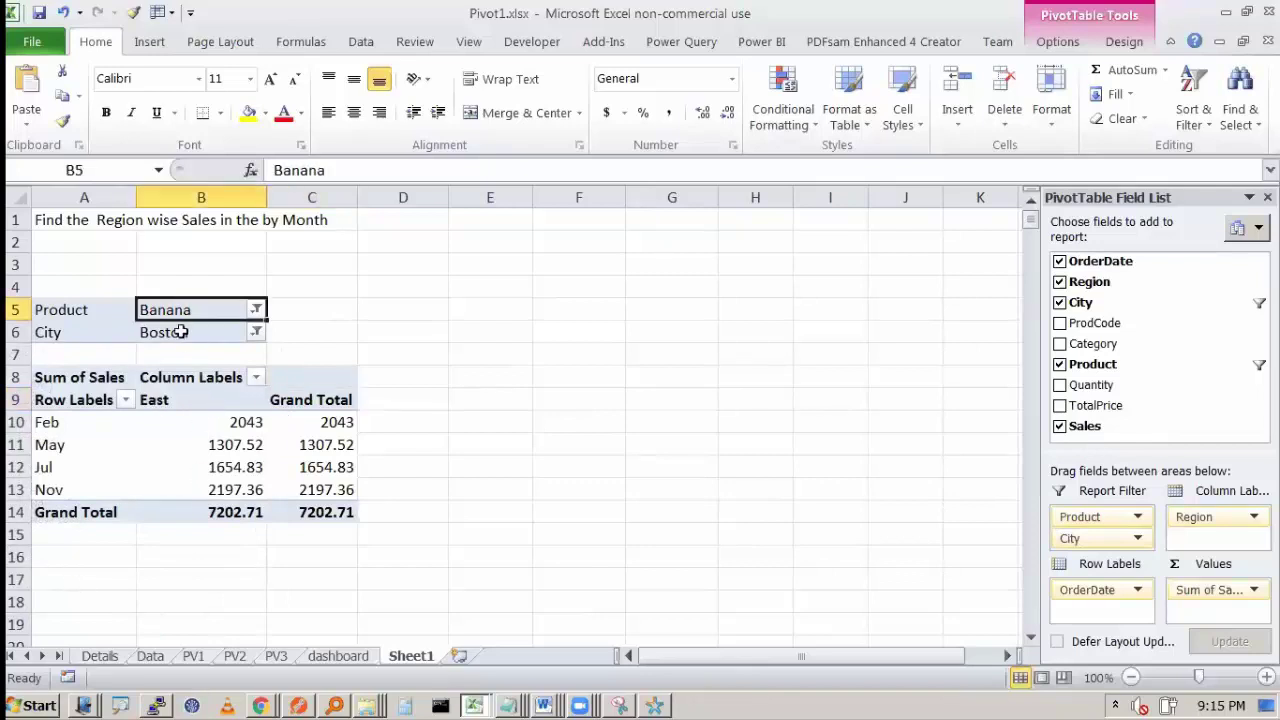
left_click(181, 332)
left_click(181, 402)
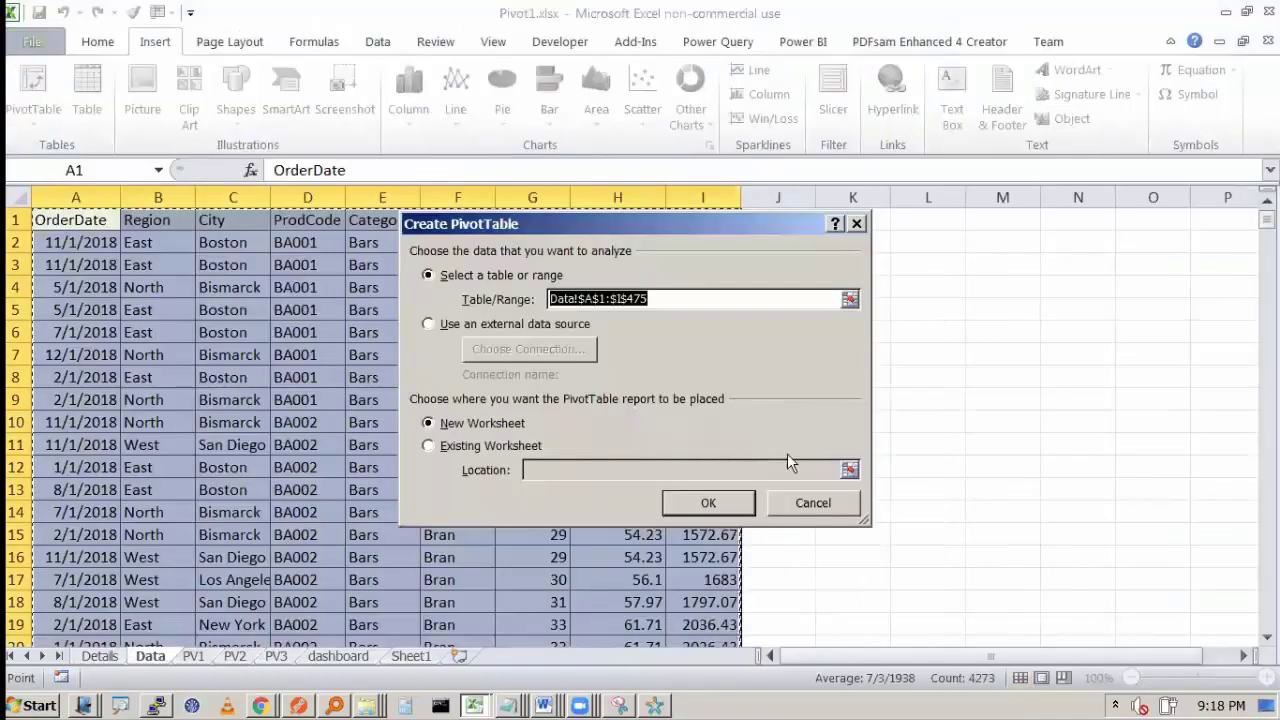
left_click(829, 506)
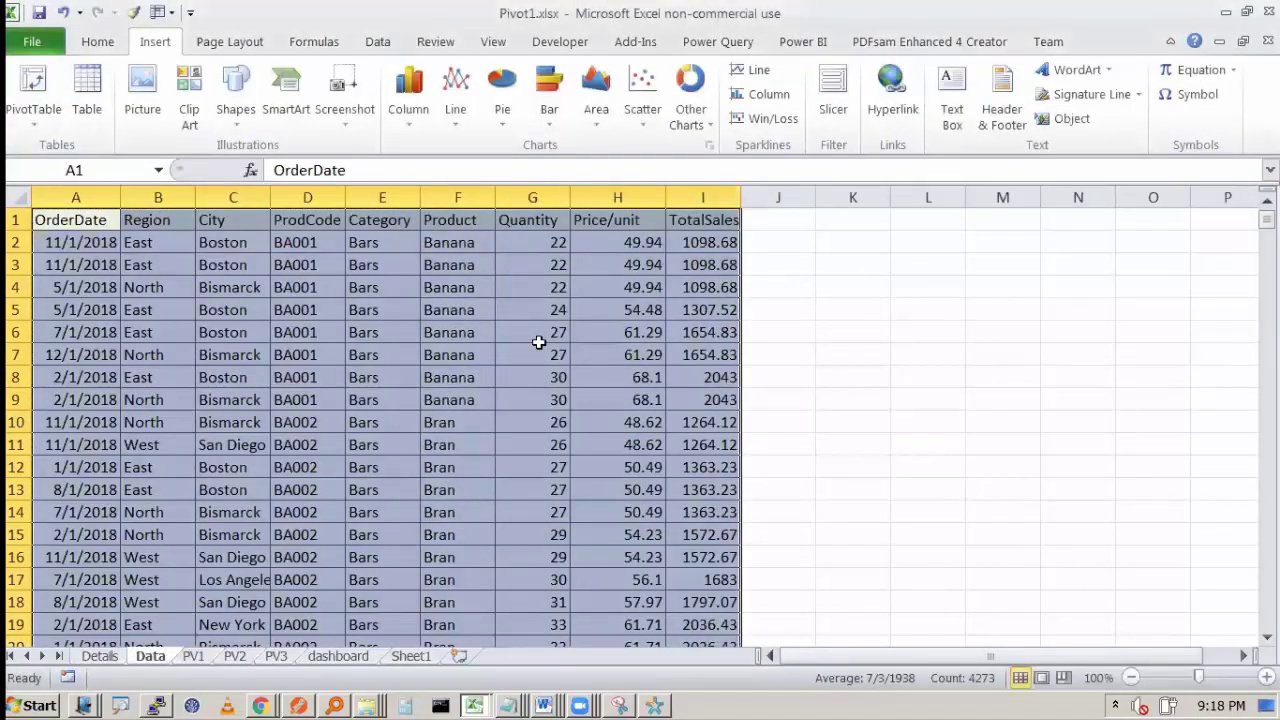
key("alt+n")
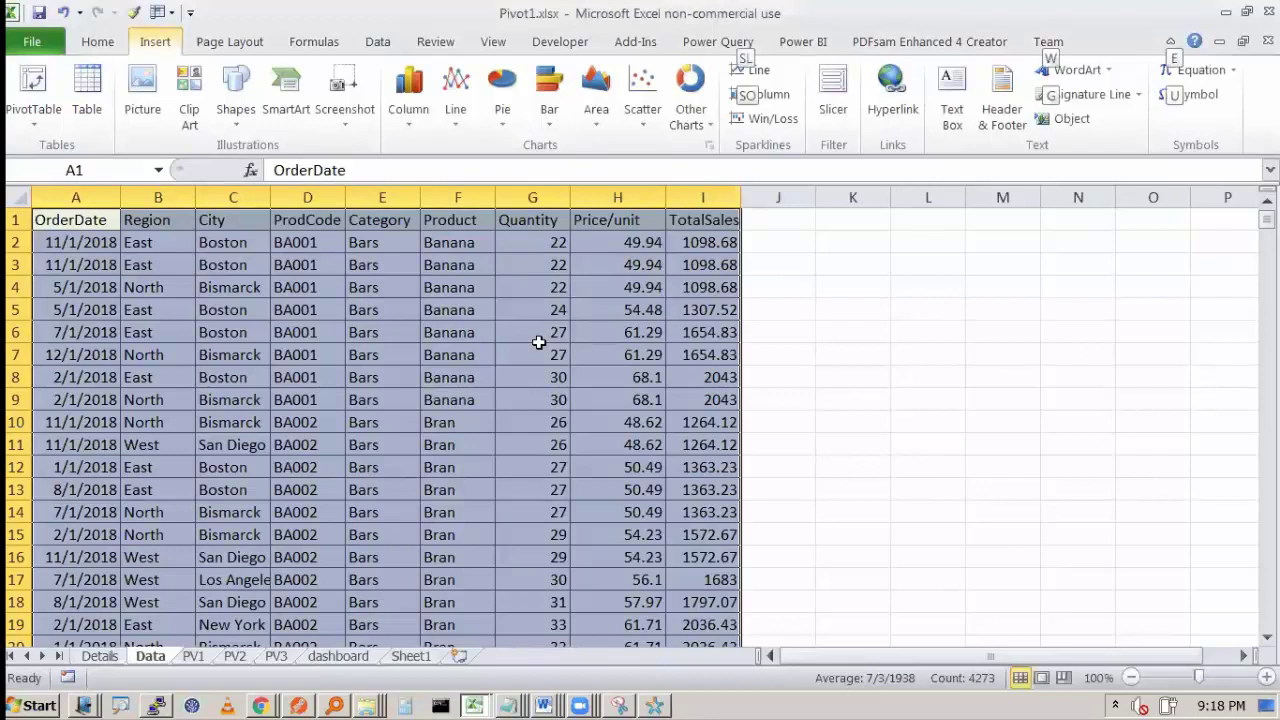
key("v")
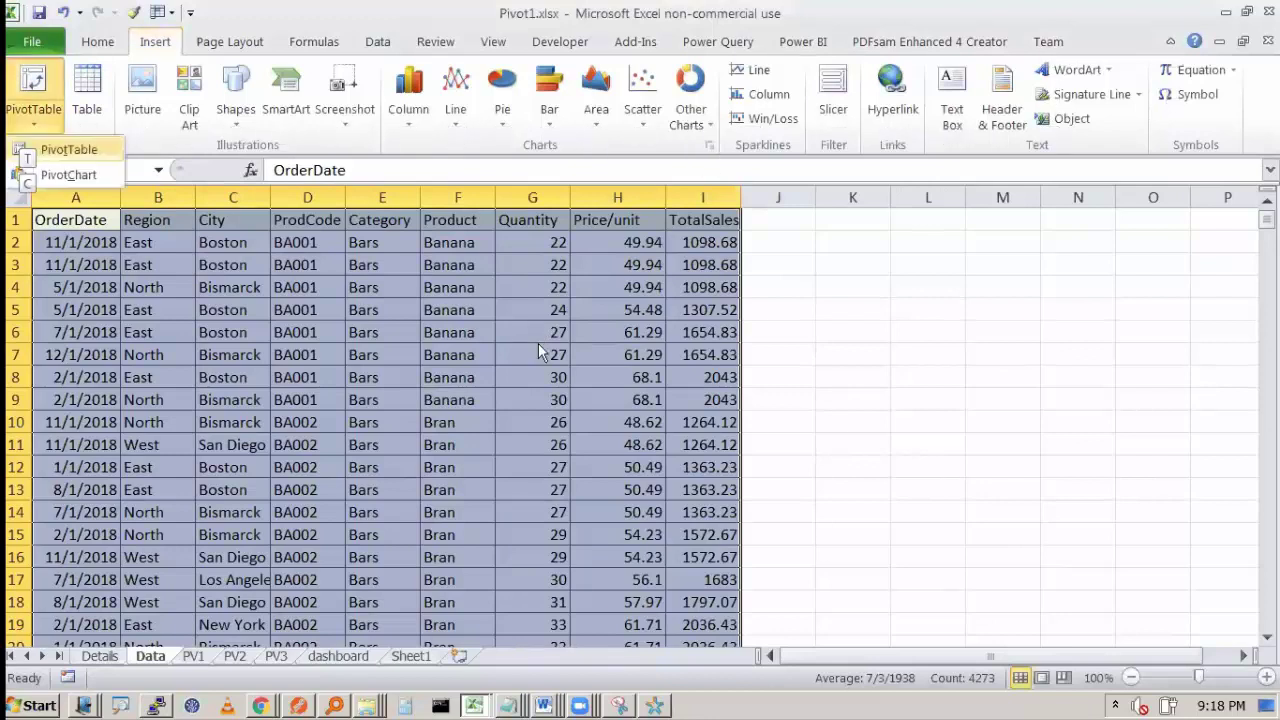
key("t")
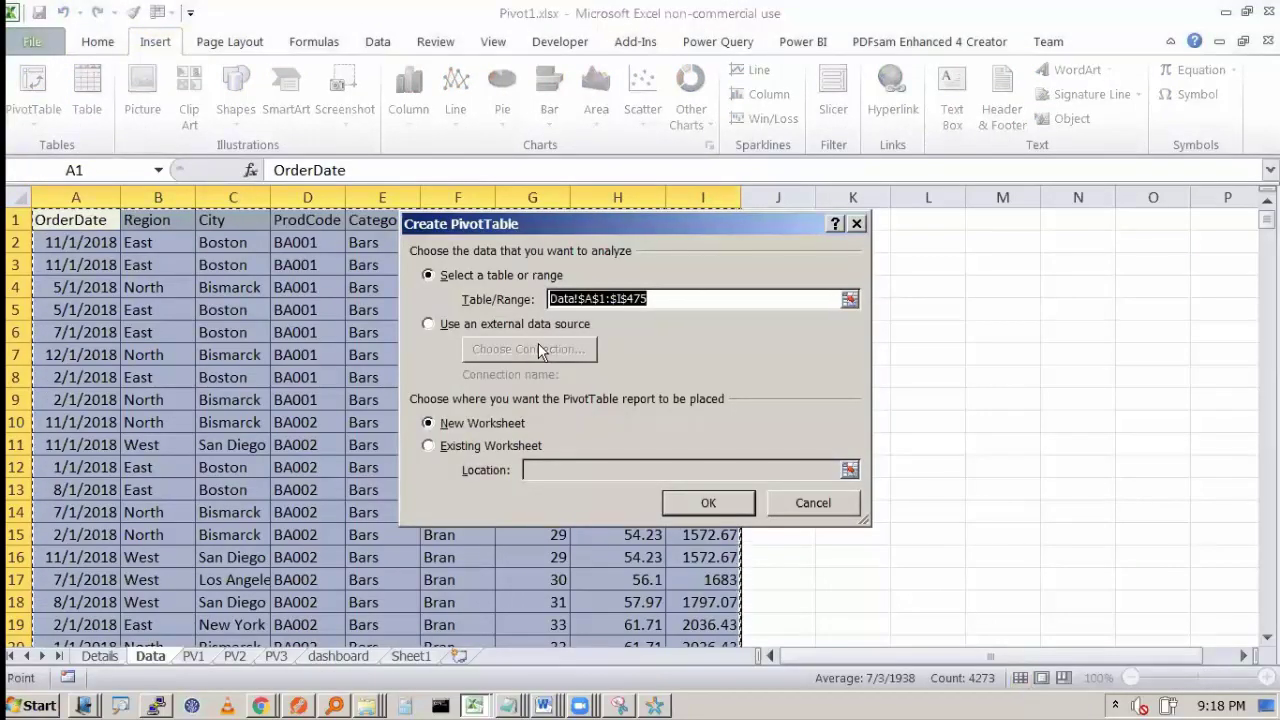
key("Escape")
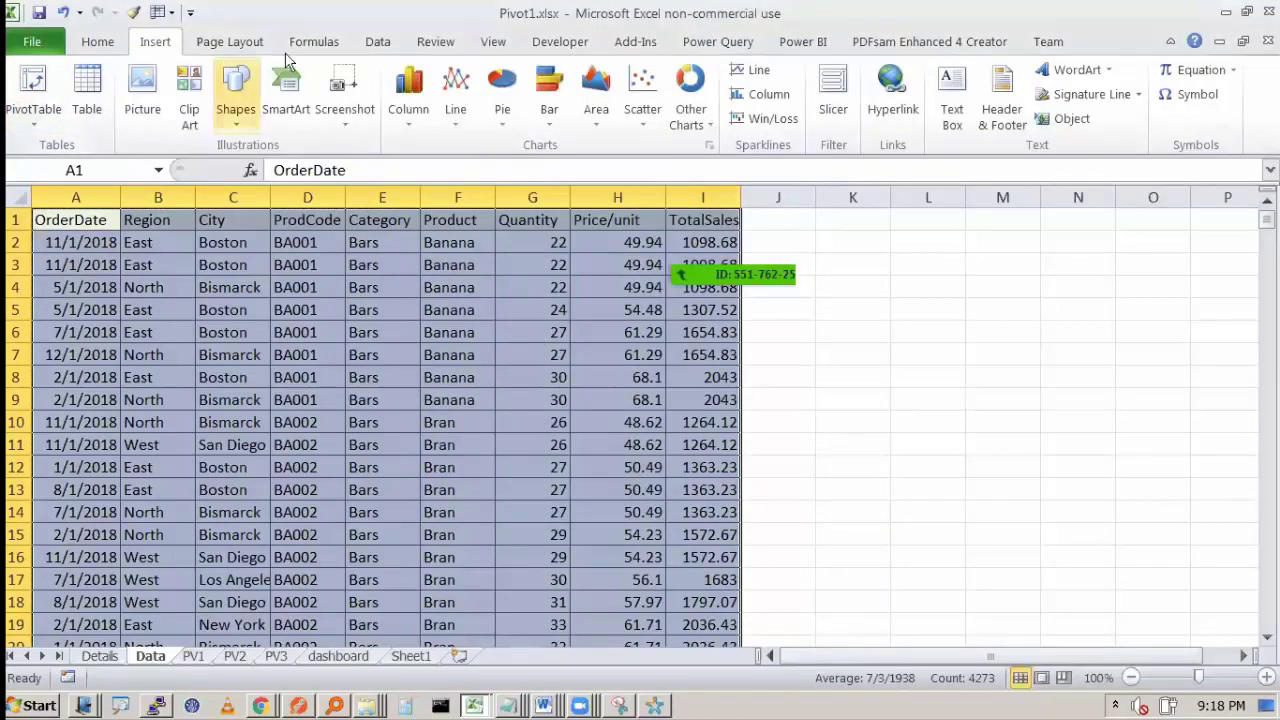
left_click(110, 46)
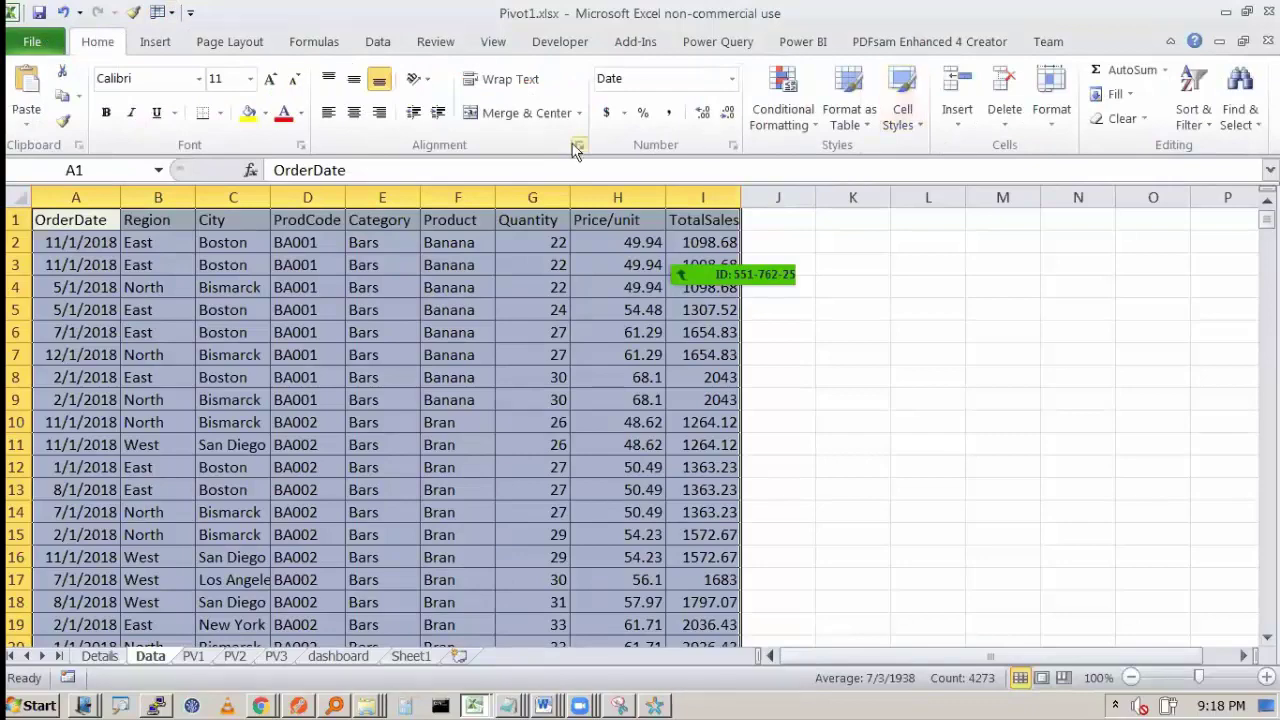
left_click(158, 45)
left_click(45, 90)
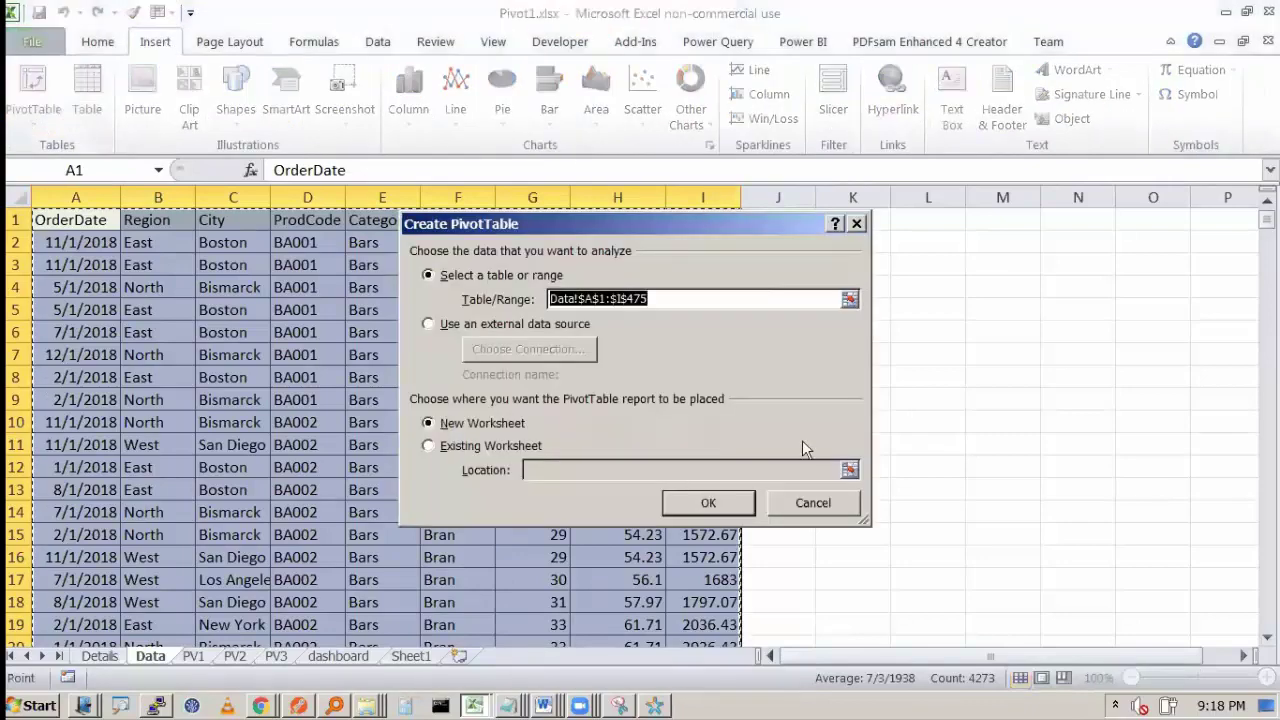
left_click(820, 503)
Turn off the grand totals for both rows and columns in the pivot table on Sheet1.
left_click(395, 658)
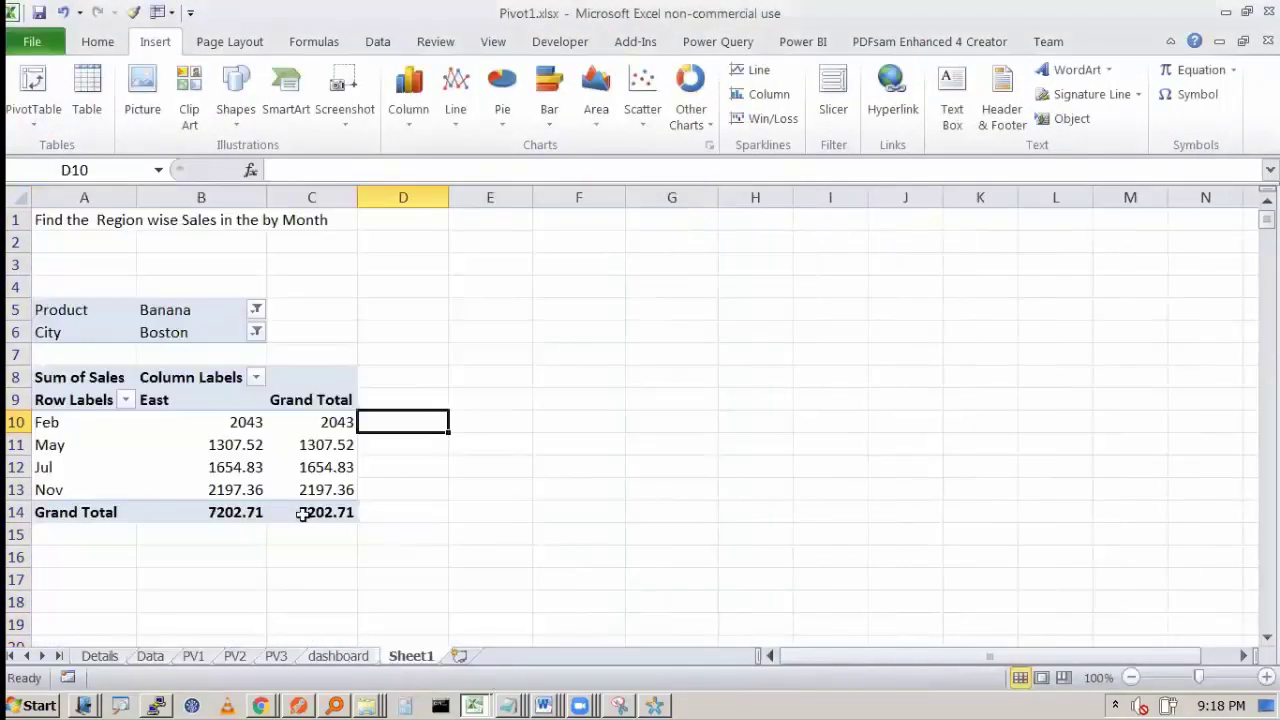
left_click(207, 444)
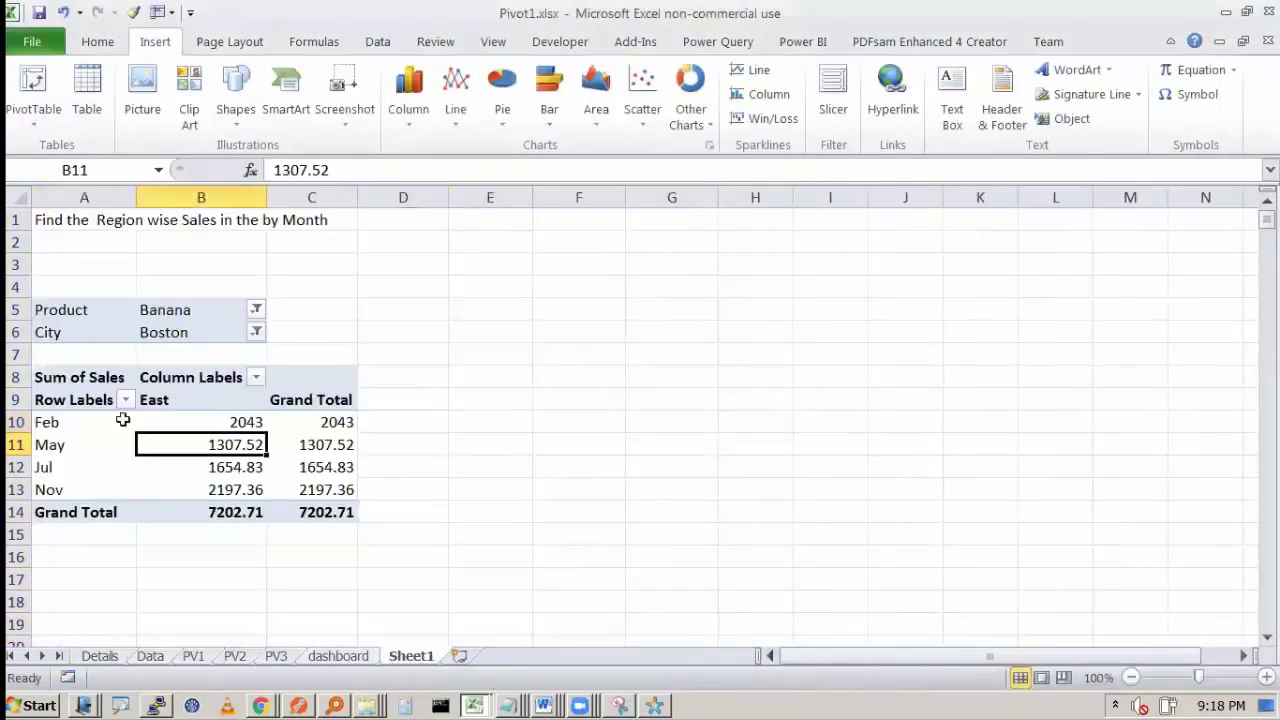
left_click(167, 310)
left_click(176, 334)
left_click(228, 448)
left_click(338, 420)
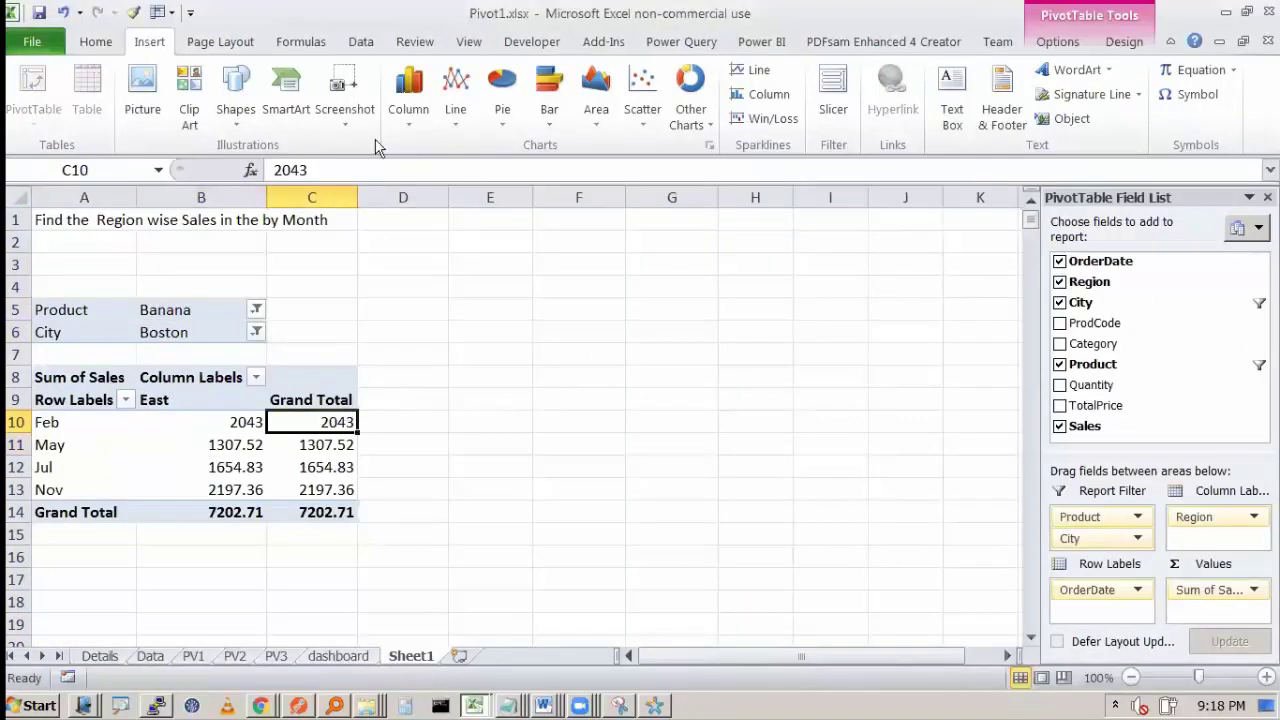
left_click(1124, 41)
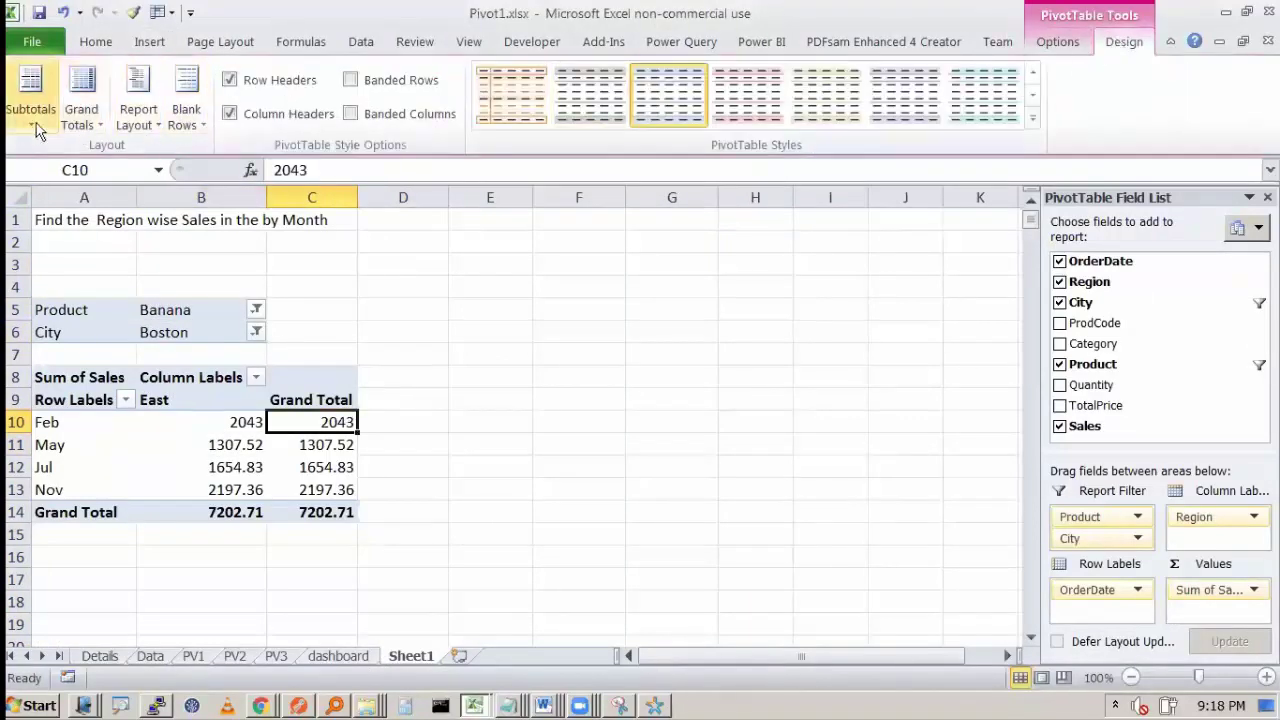
left_click(80, 115)
left_click(85, 163)
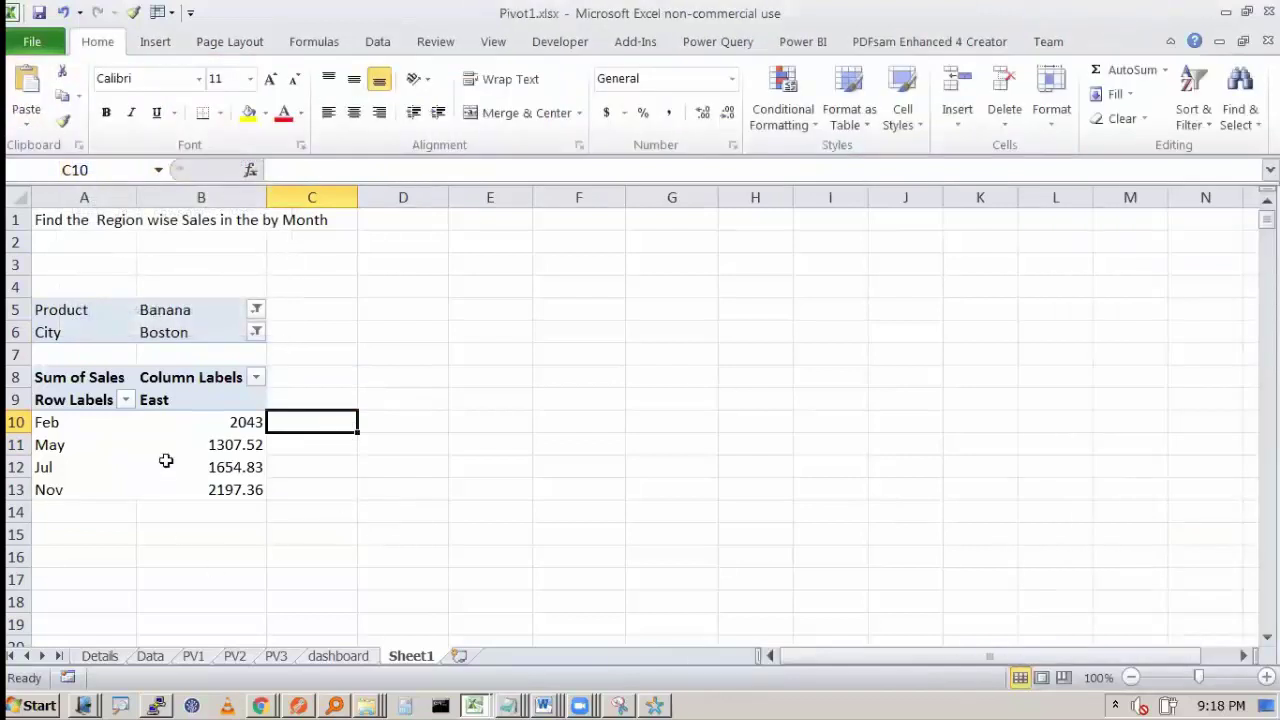
Examine the month labels and their East region sales values in the pivot table without grand totals.
left_click(166, 460)
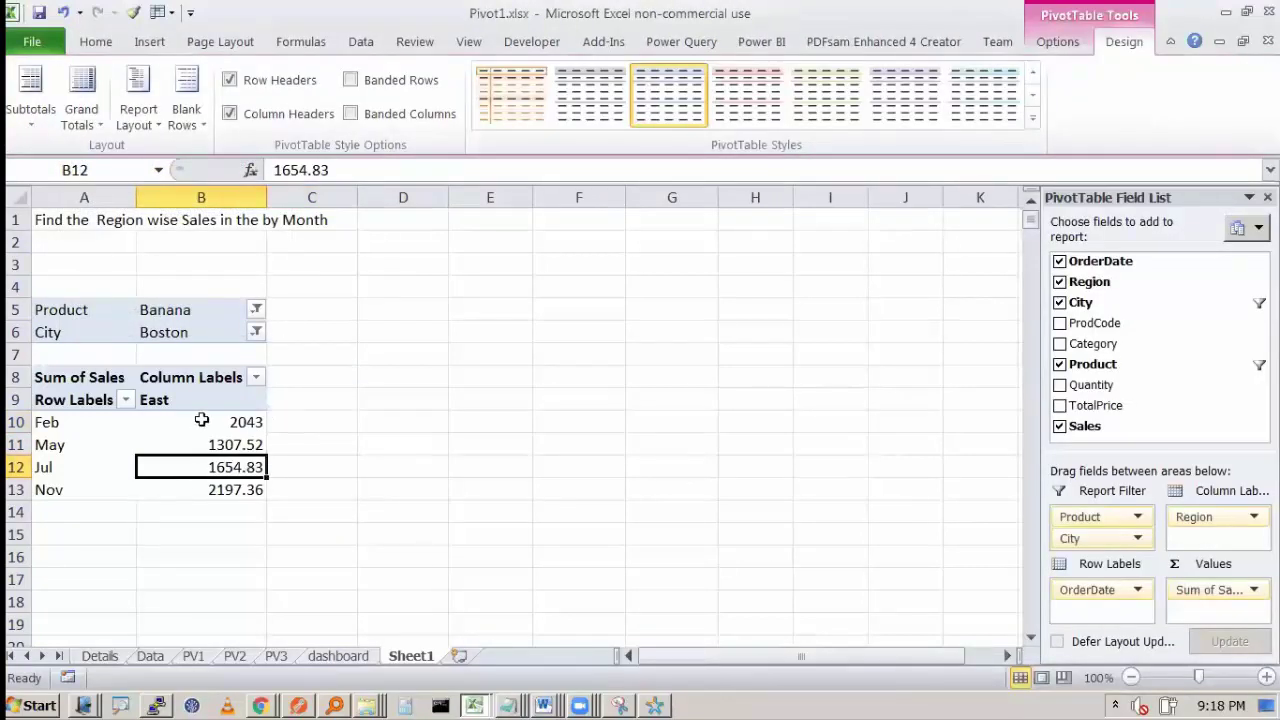
left_click_drag(201, 422, 214, 491)
left_click(300, 490)
left_click(78, 428)
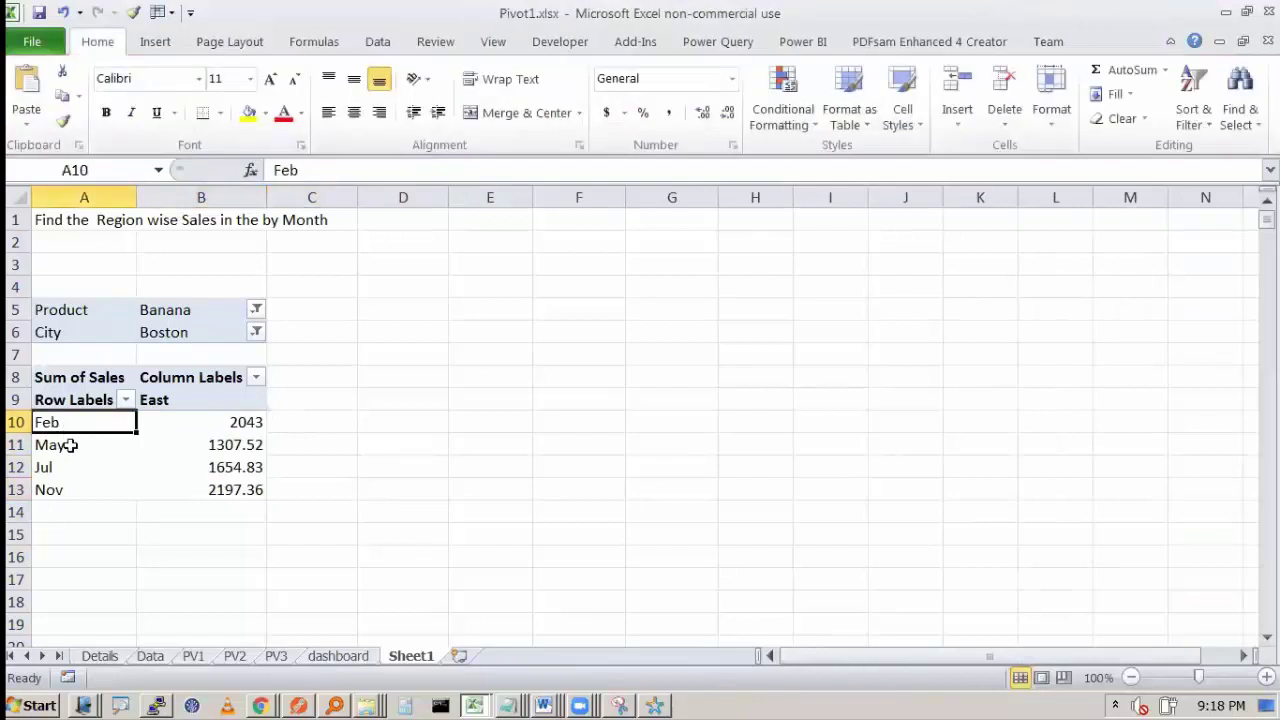
left_click_drag(70, 445, 62, 490)
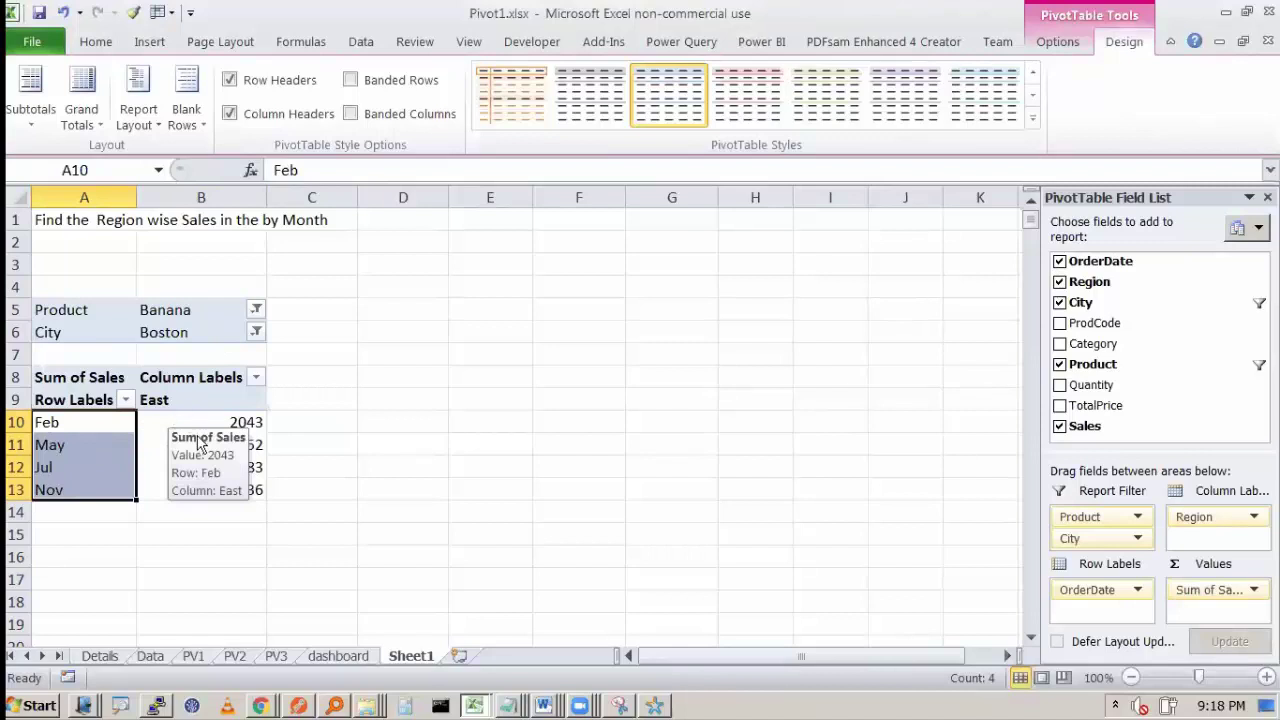
left_click(229, 465)
left_click(240, 422)
scroll(1206, 575, "down", 3)
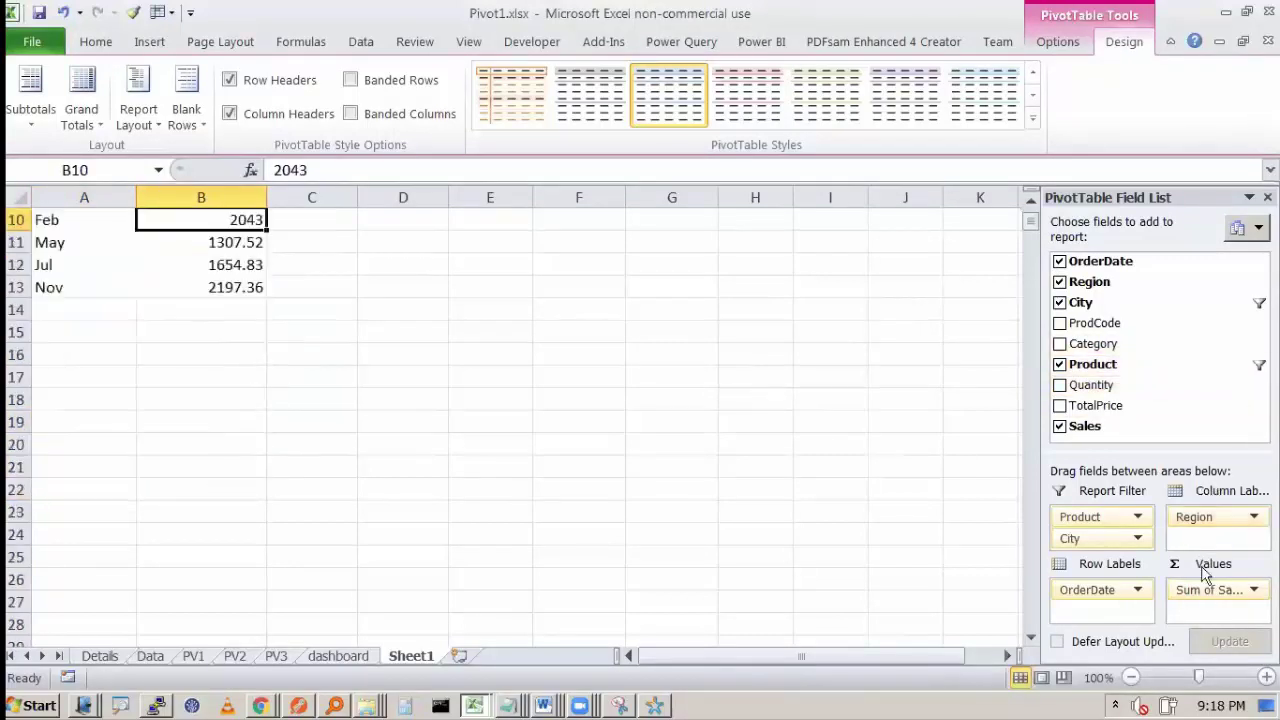
scroll(1206, 575, "up", 3)
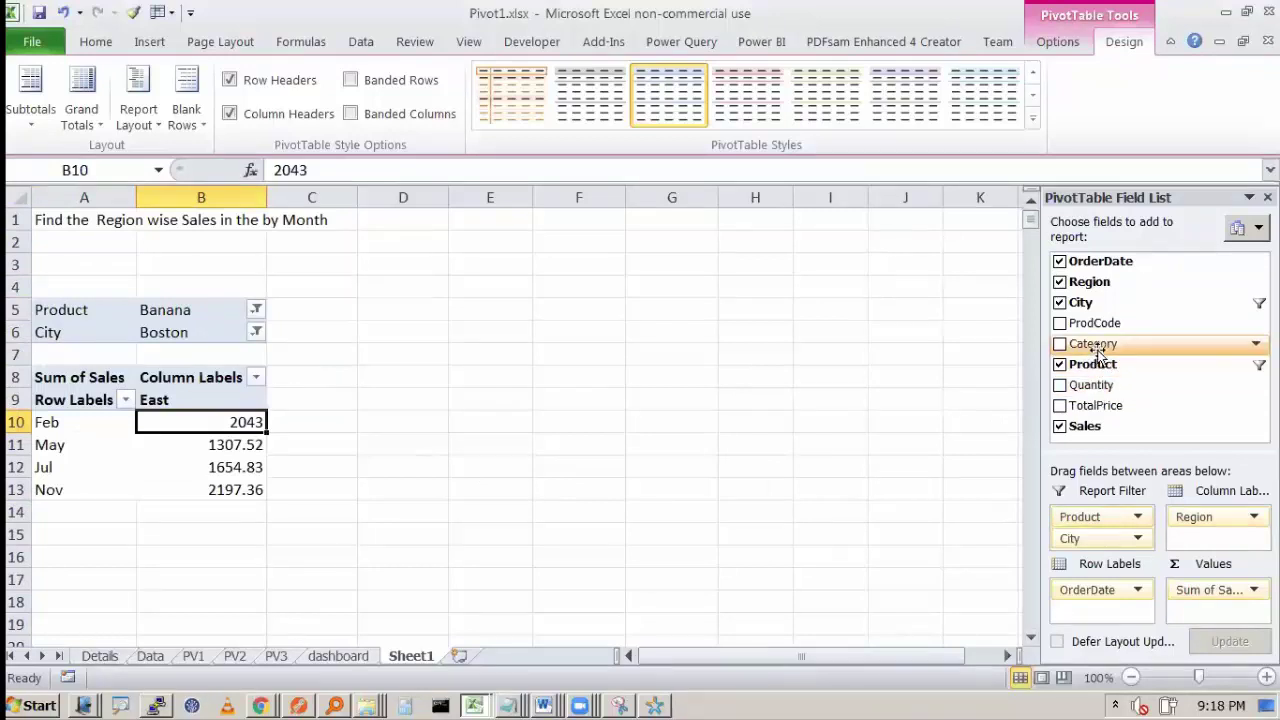
Add Category as a third report filter and filter the pivot table to Bars.
left_click_drag(1100, 350, 1115, 545)
left_click(272, 334)
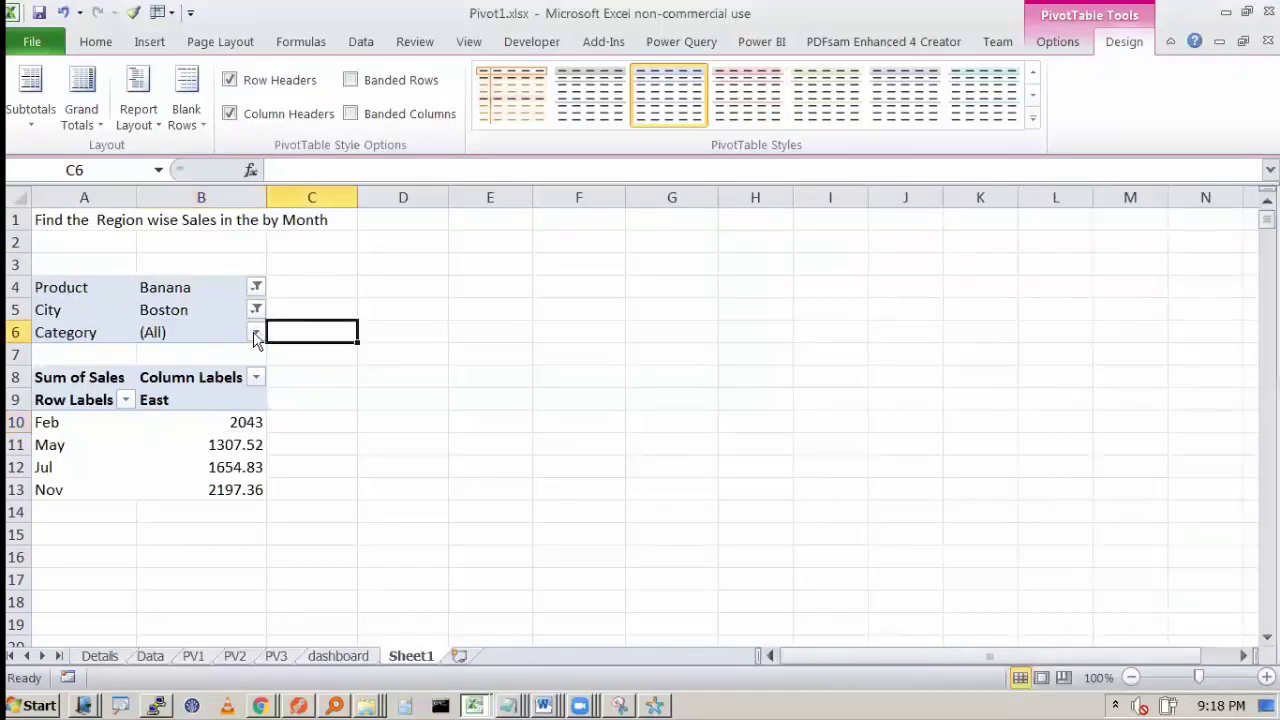
left_click(256, 334)
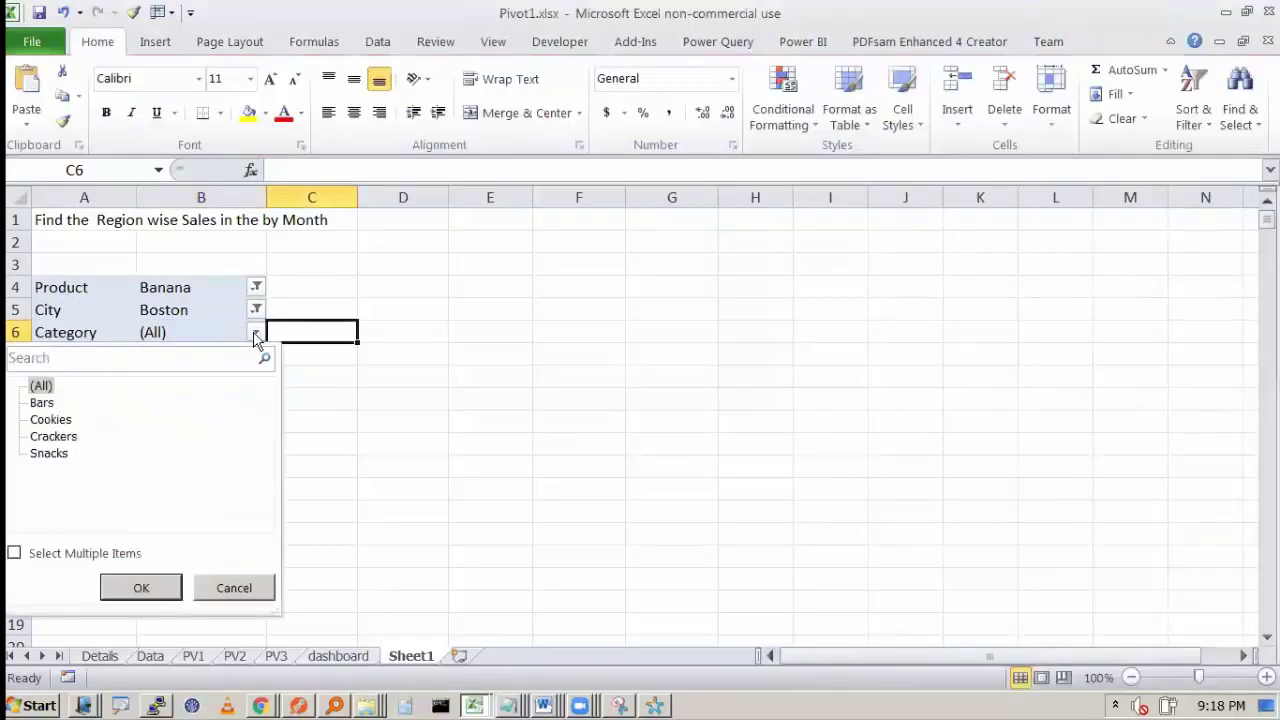
left_click(42, 403)
left_click(149, 588)
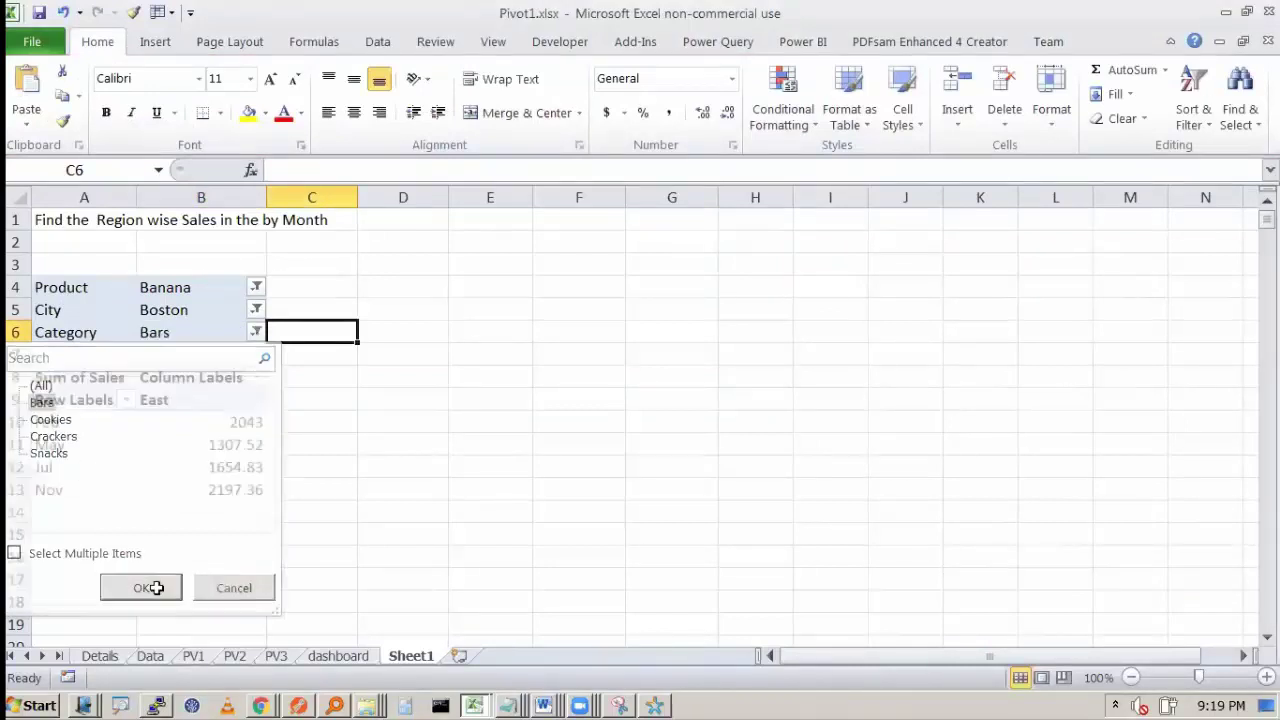
left_click(600, 442)
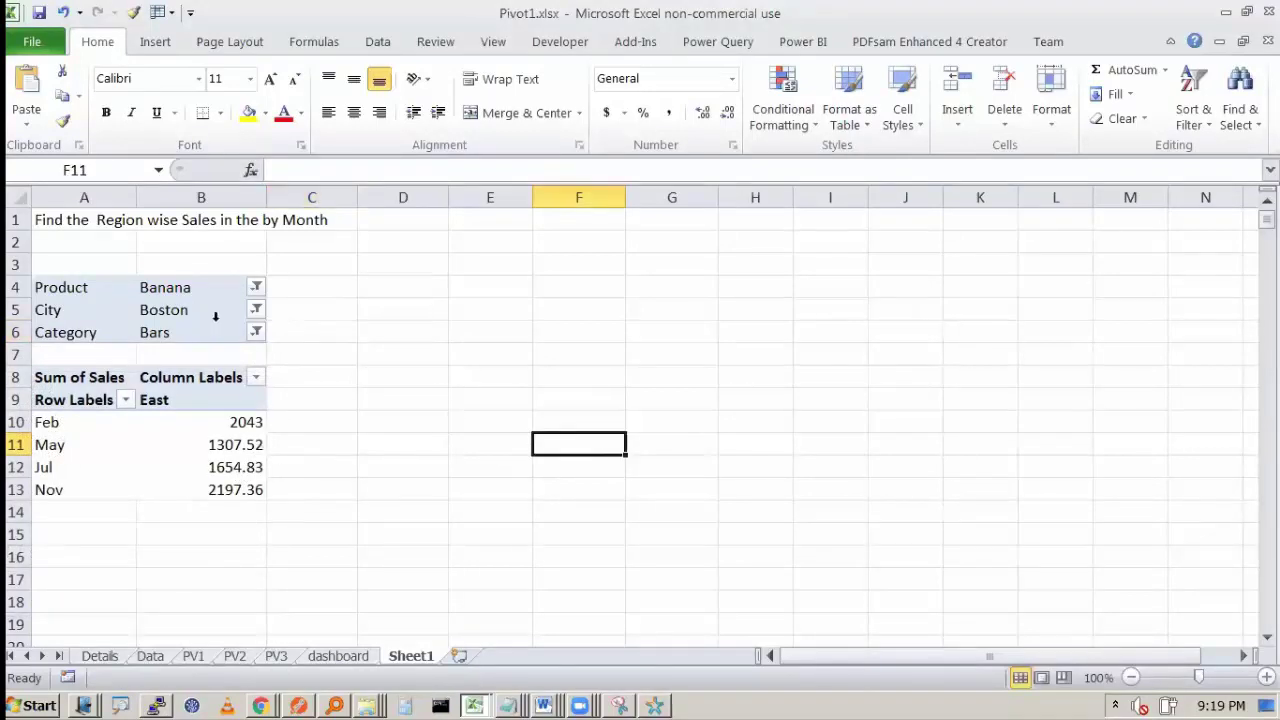
Set the Category report filter to Snacks, leaving Product on Banana and City on Boston.
left_click(256, 332)
key("Escape")
left_click(207, 490)
left_click(245, 445)
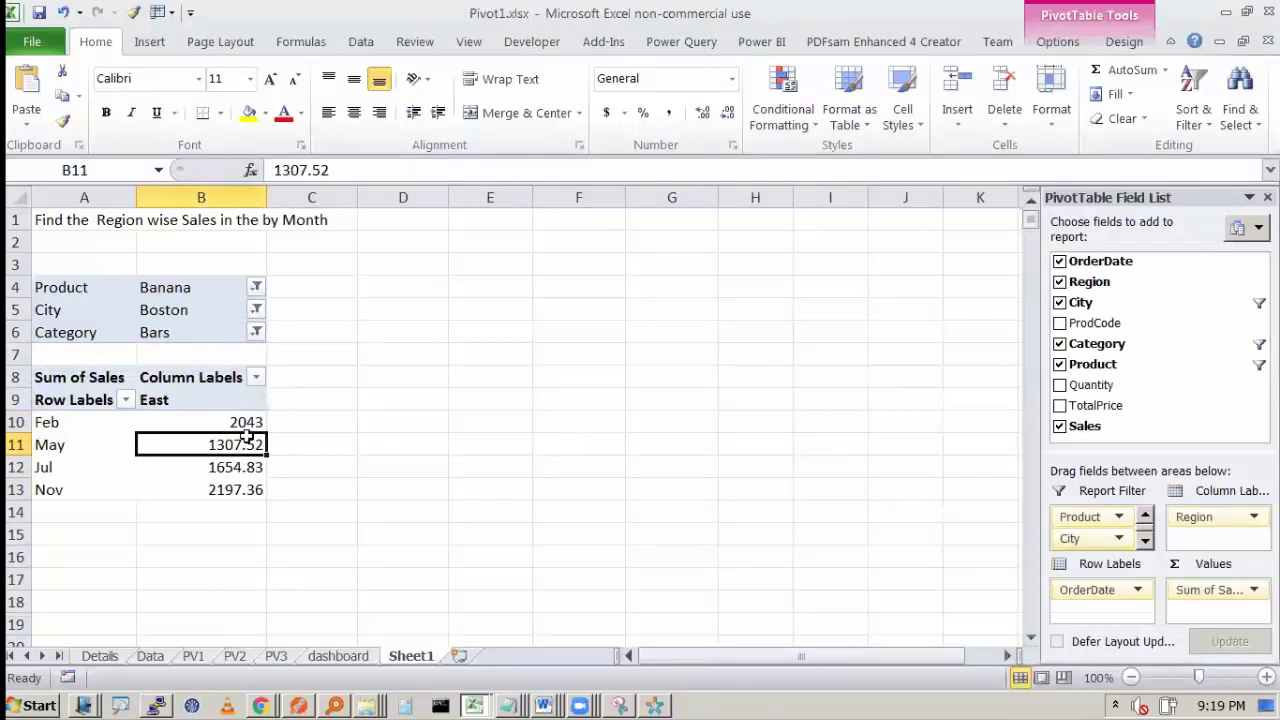
left_click(257, 333)
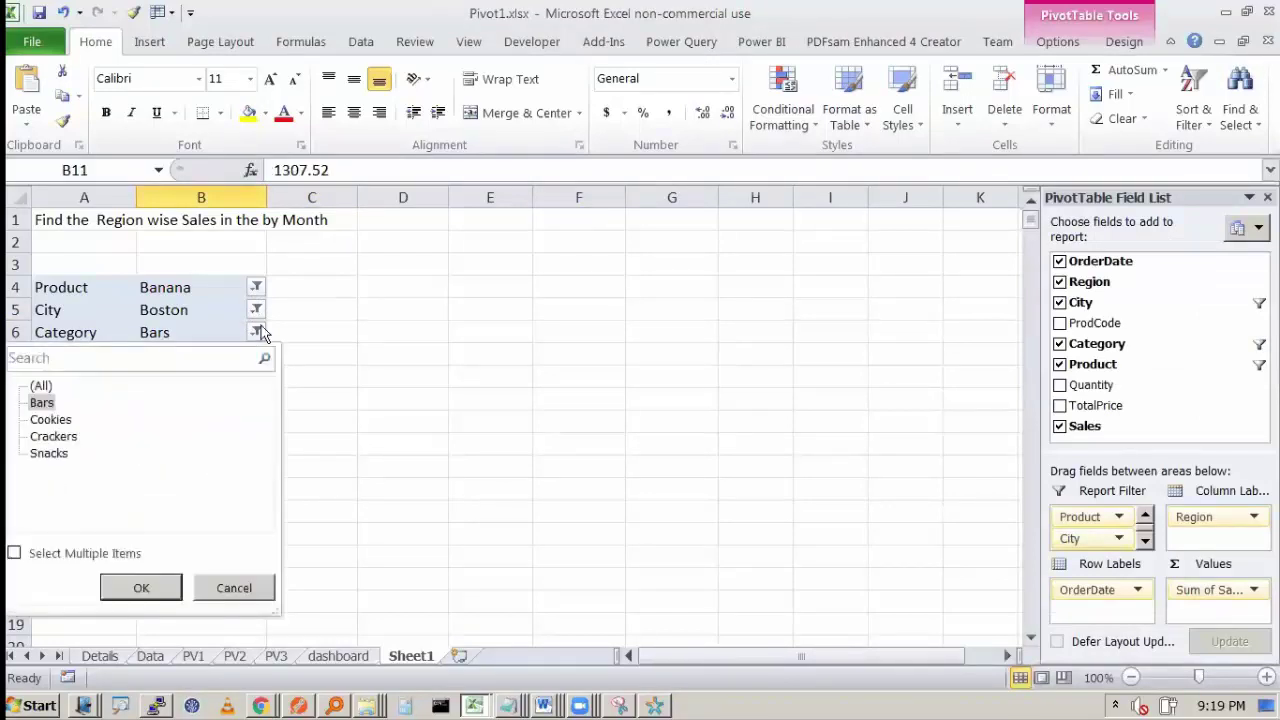
left_click(52, 453)
left_click(150, 588)
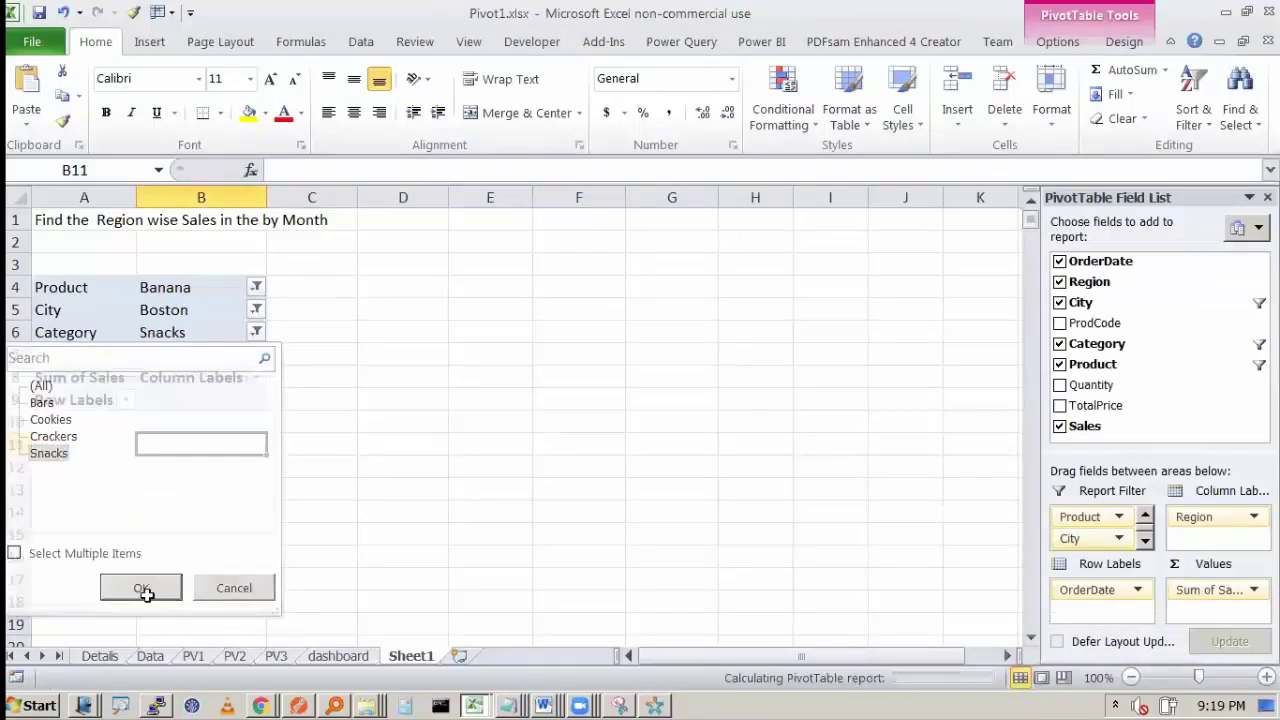
Examine the Product, City and Category filter selections together with the pivot table area beneath them.
left_click(197, 404)
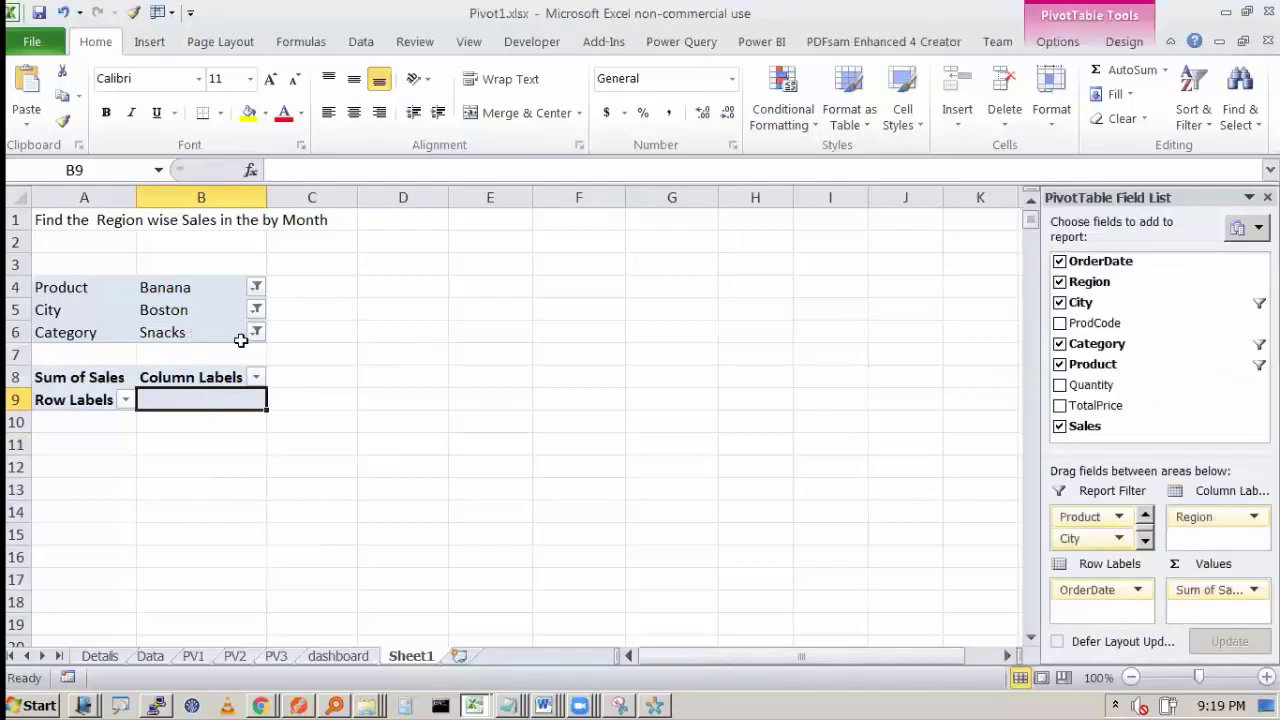
left_click(197, 443)
left_click_drag(214, 289, 221, 346)
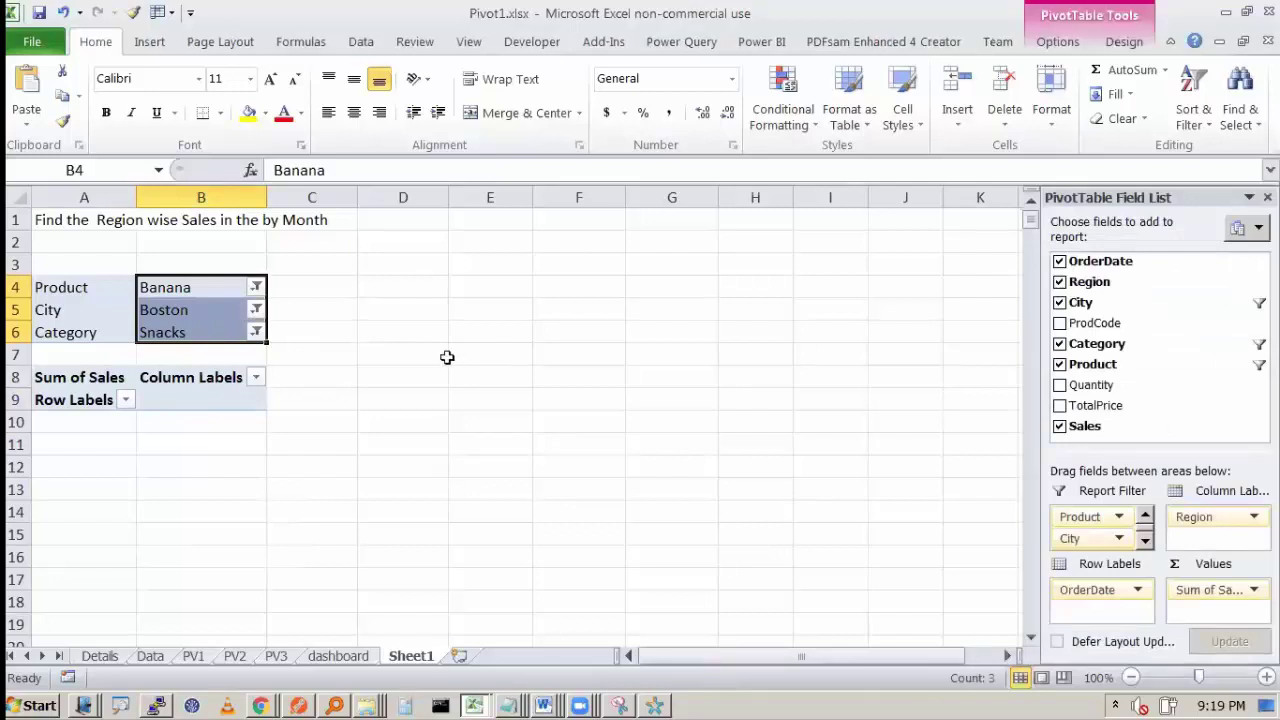
left_click(176, 284)
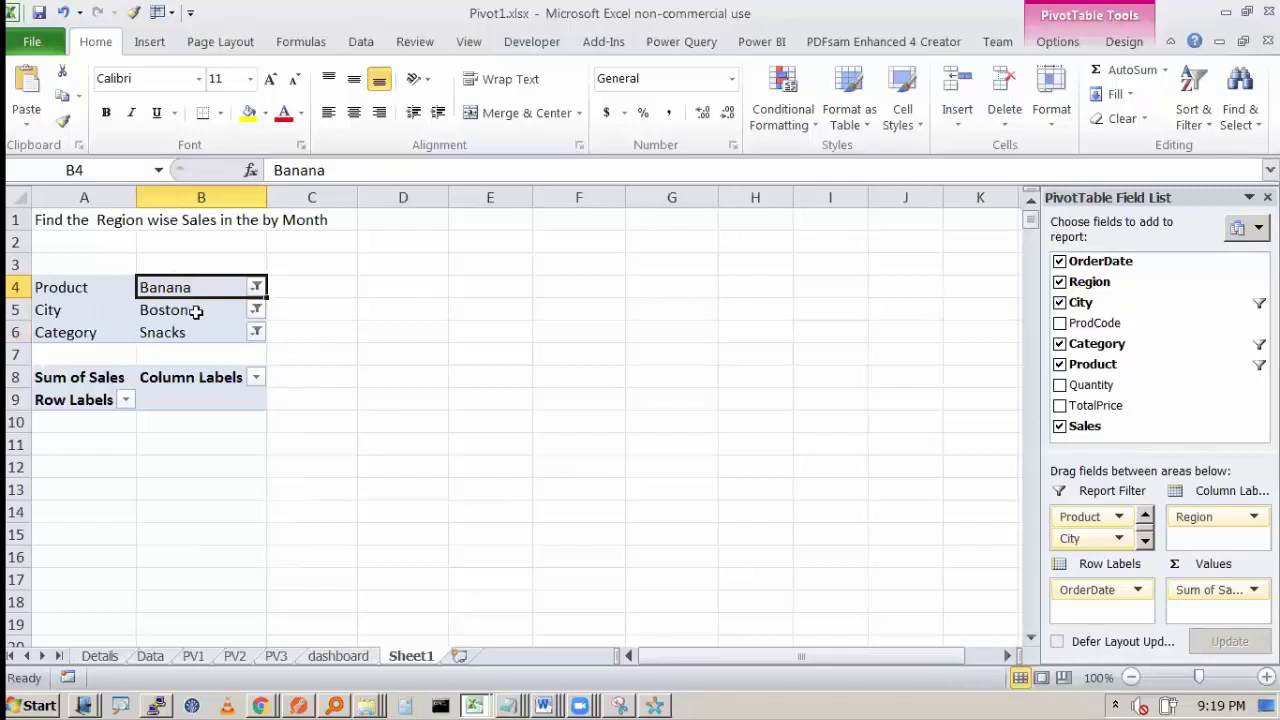
left_click(196, 310)
left_click_drag(196, 310, 168, 330)
left_click(218, 331)
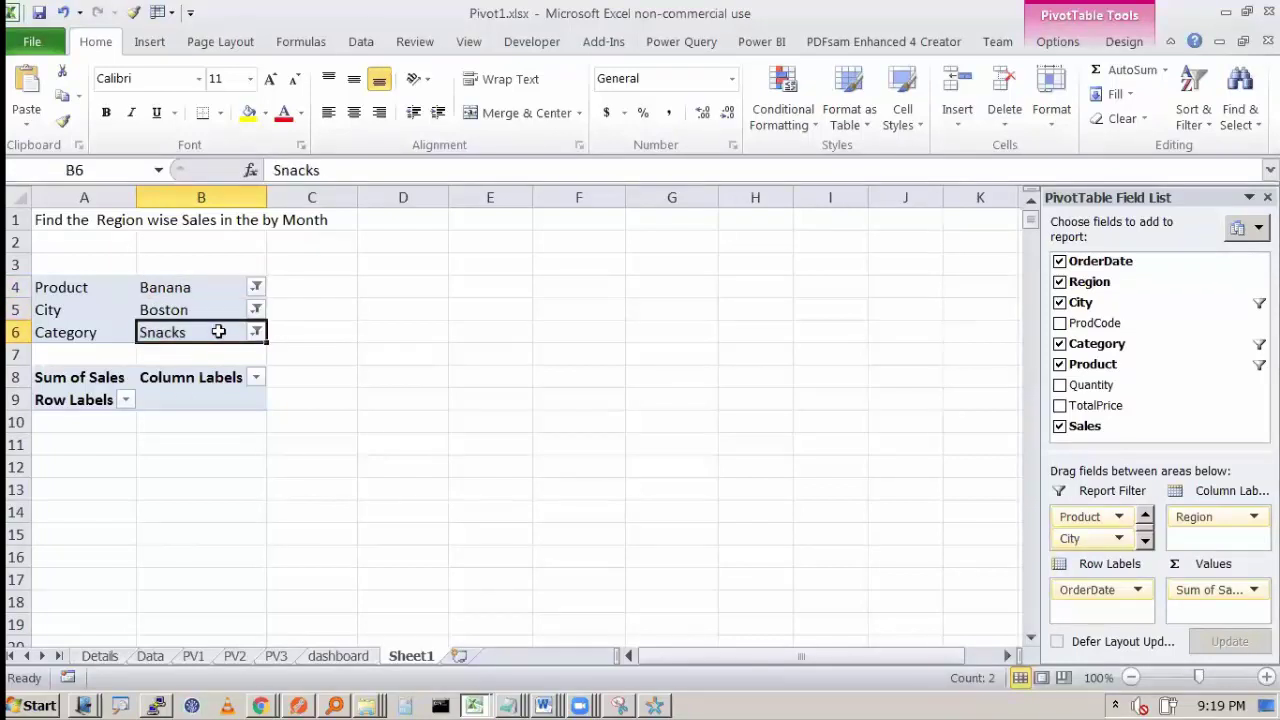
left_click(176, 436)
left_click(195, 336)
left_click(171, 419)
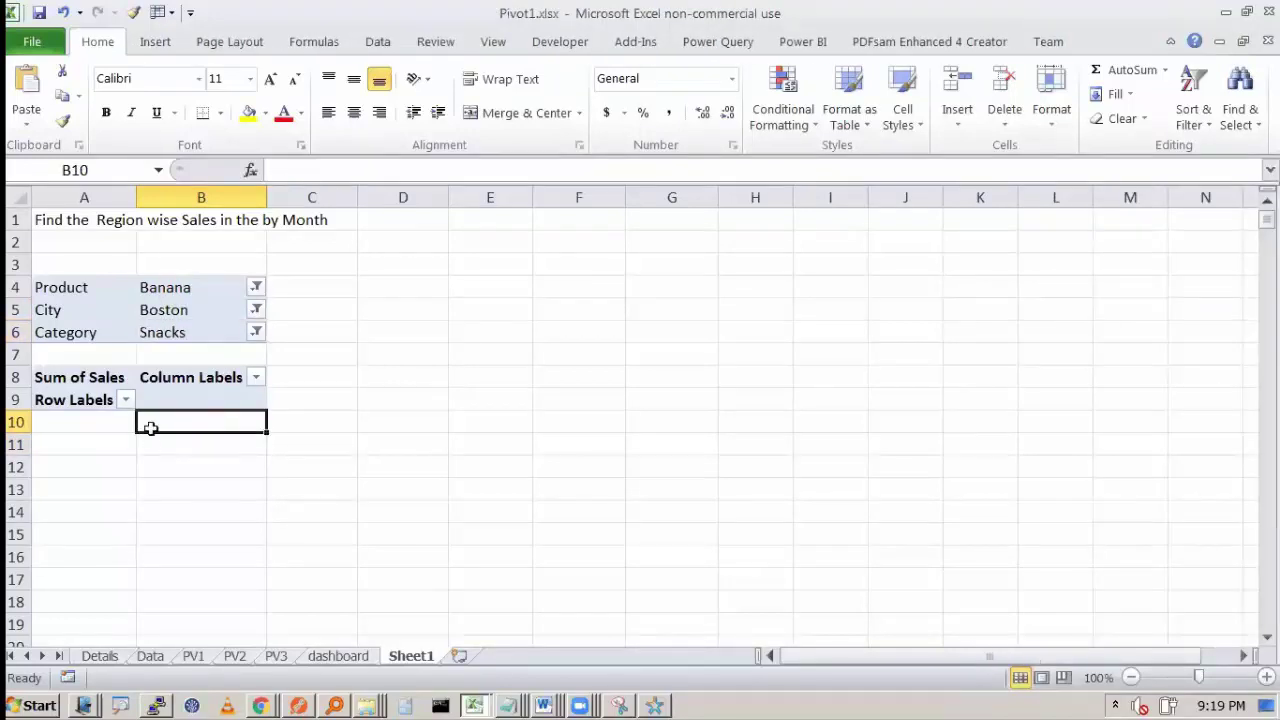
left_click(172, 308)
left_click(175, 334)
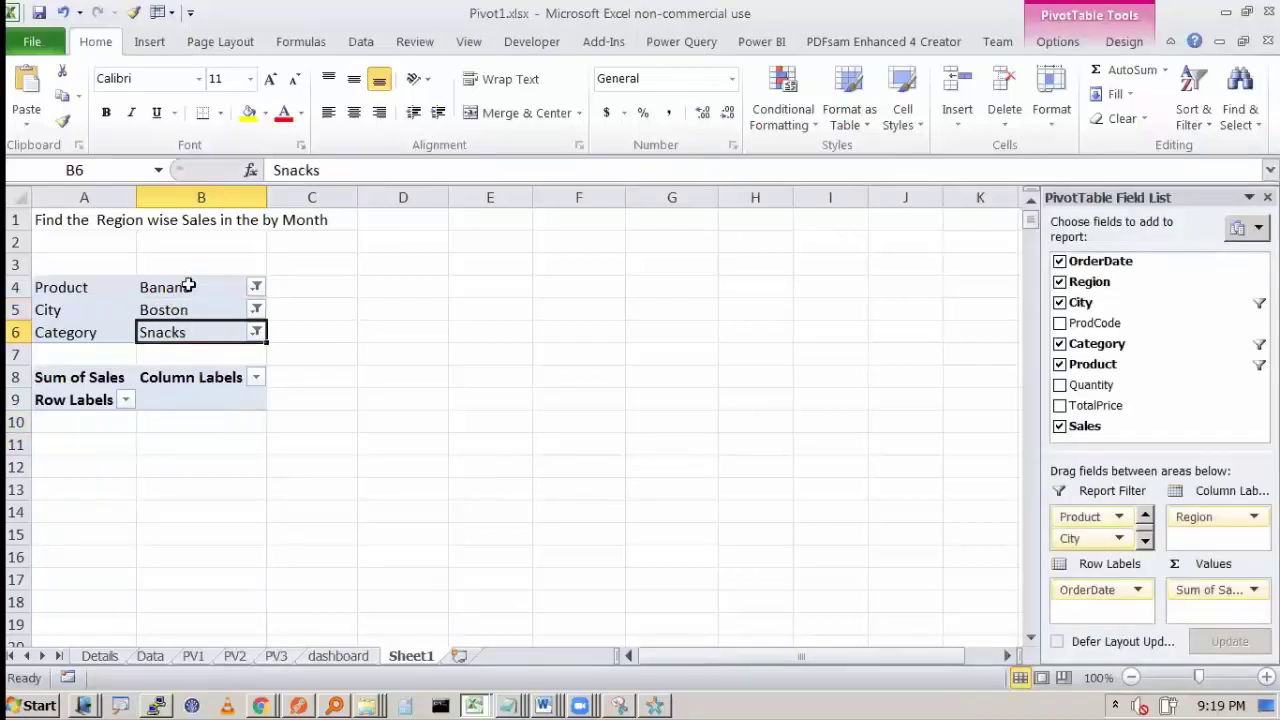
Allow multiple items in the Category report filter and include Cookies and Crackers alongside Snacks.
left_click(257, 333)
left_click(15, 553)
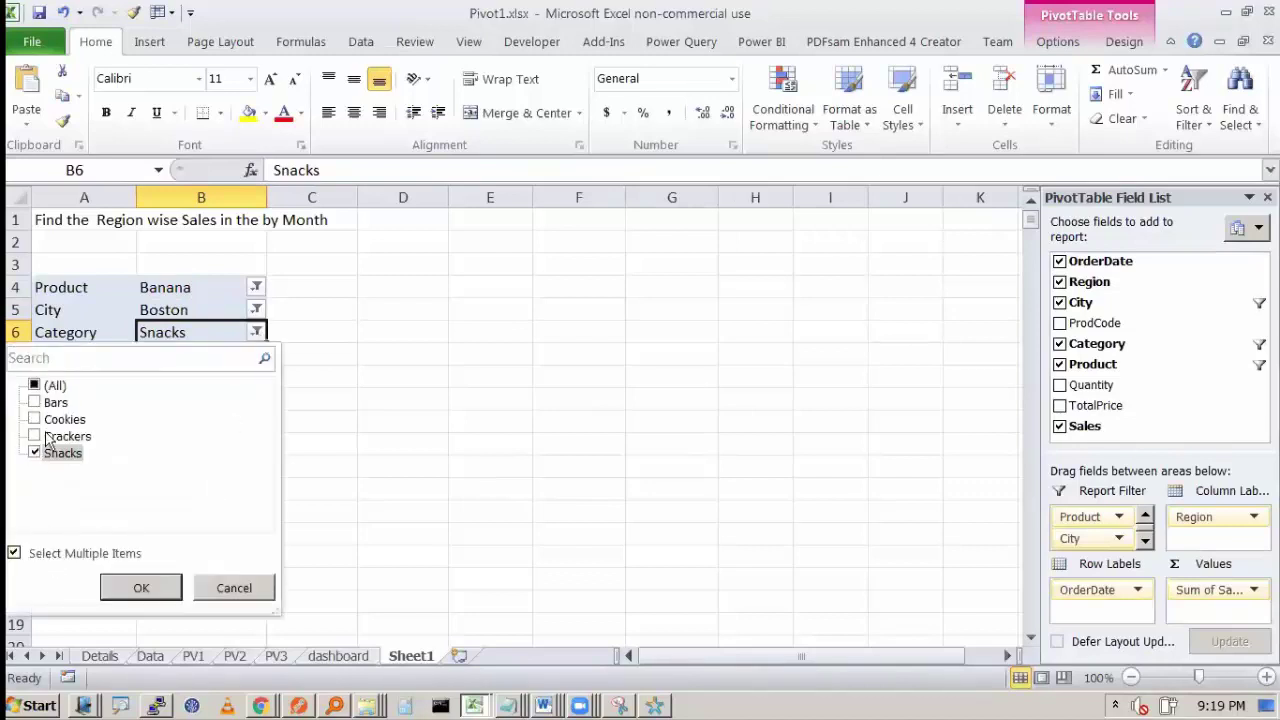
left_click(48, 437)
left_click(34, 420)
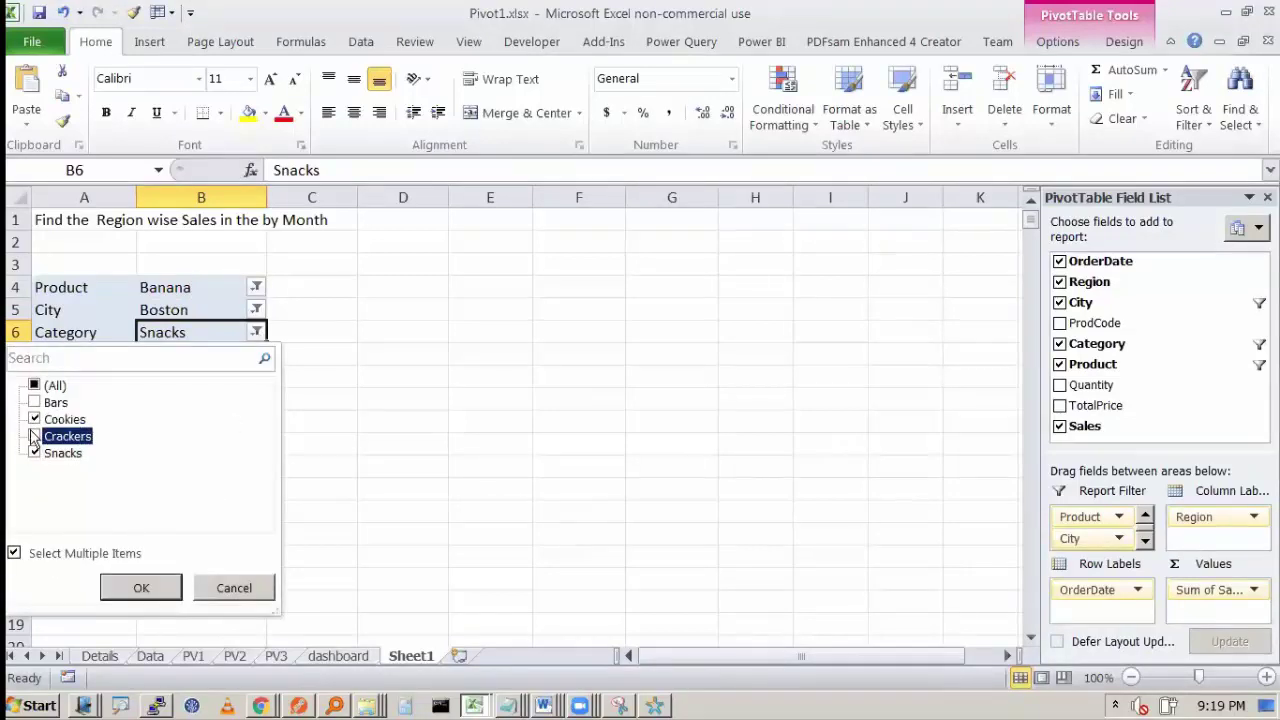
left_click(127, 584)
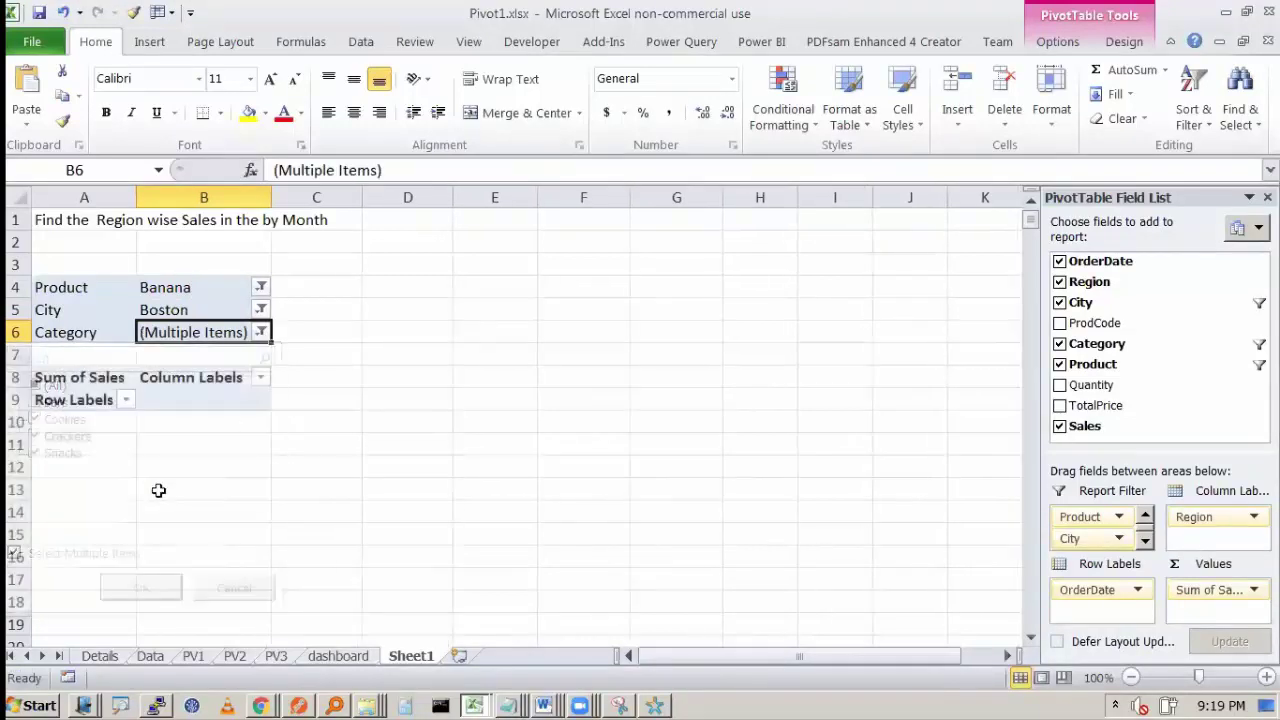
Change the Category report filter to include only Bars, excluding Cookies, Crackers and Snacks.
left_click(260, 332)
left_click(35, 402)
left_click(36, 419)
left_click(36, 436)
left_click(36, 453)
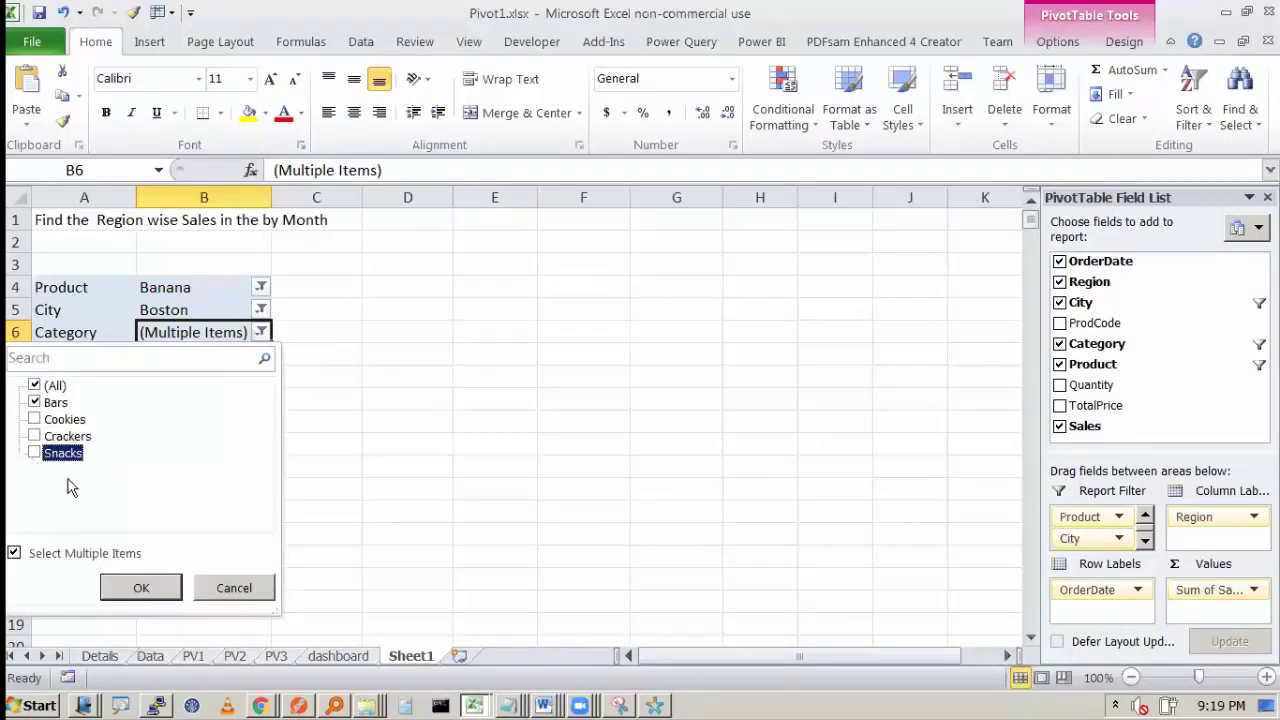
left_click(141, 587)
left_click_drag(250, 432, 248, 478)
left_click(573, 397)
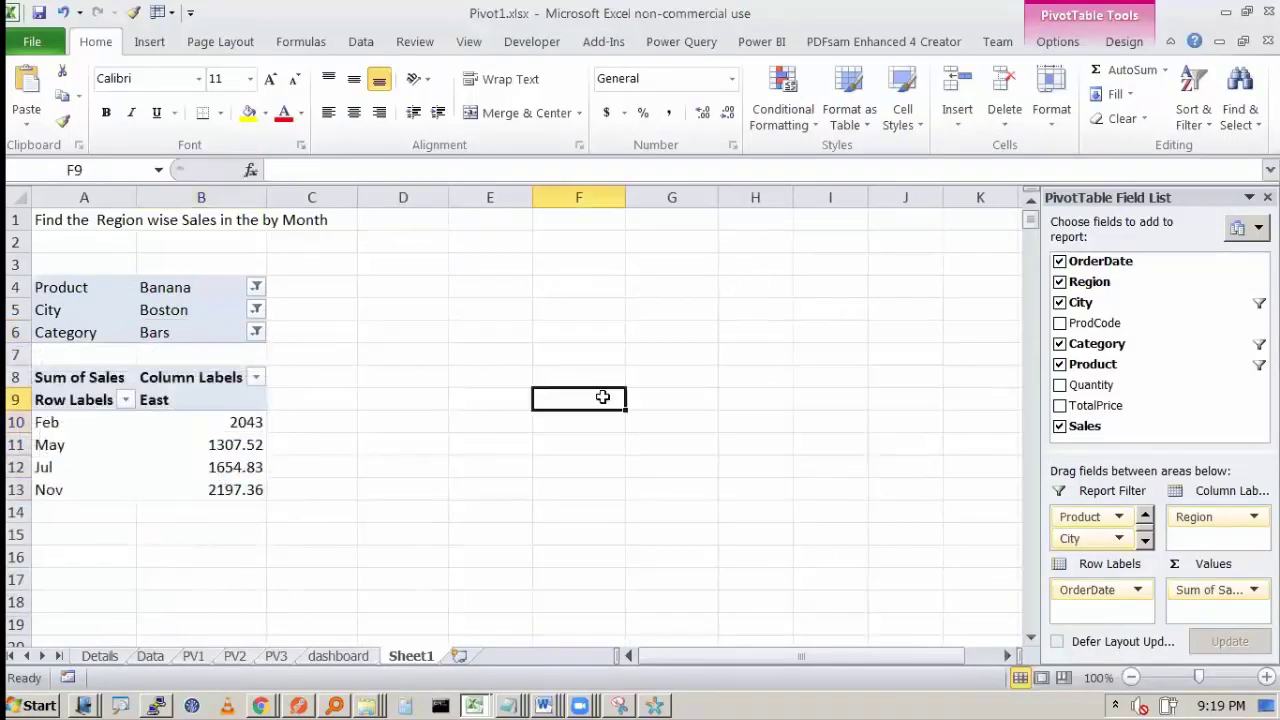
Reset the Product, City and Category report filters to (All).
left_click(257, 288)
left_click(40, 341)
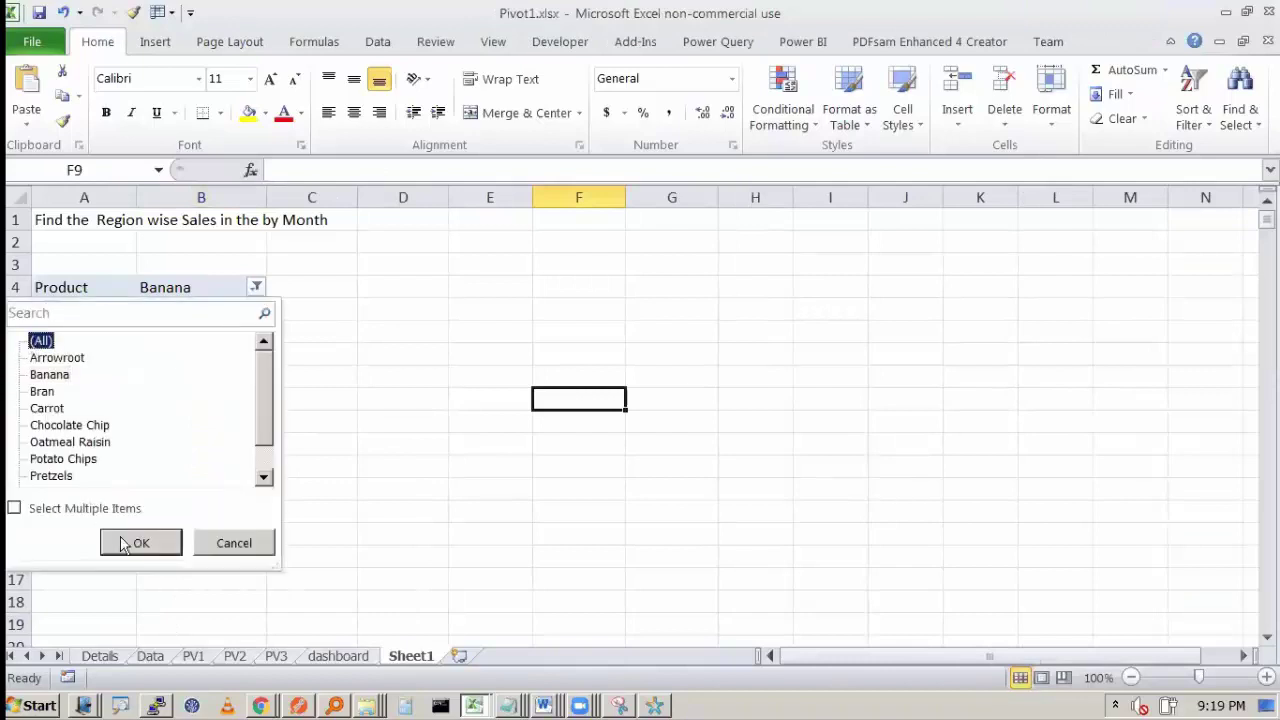
left_click(141, 543)
left_click(256, 310)
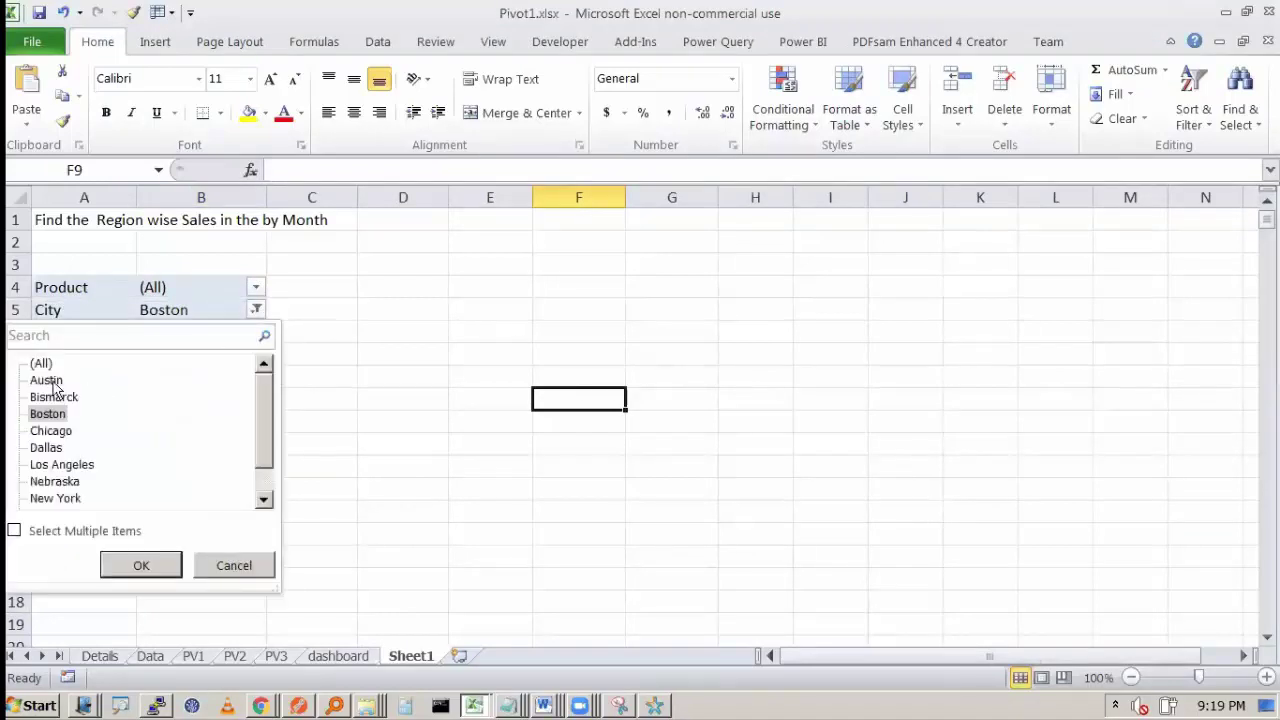
left_click(40, 363)
left_click(141, 565)
left_click(257, 334)
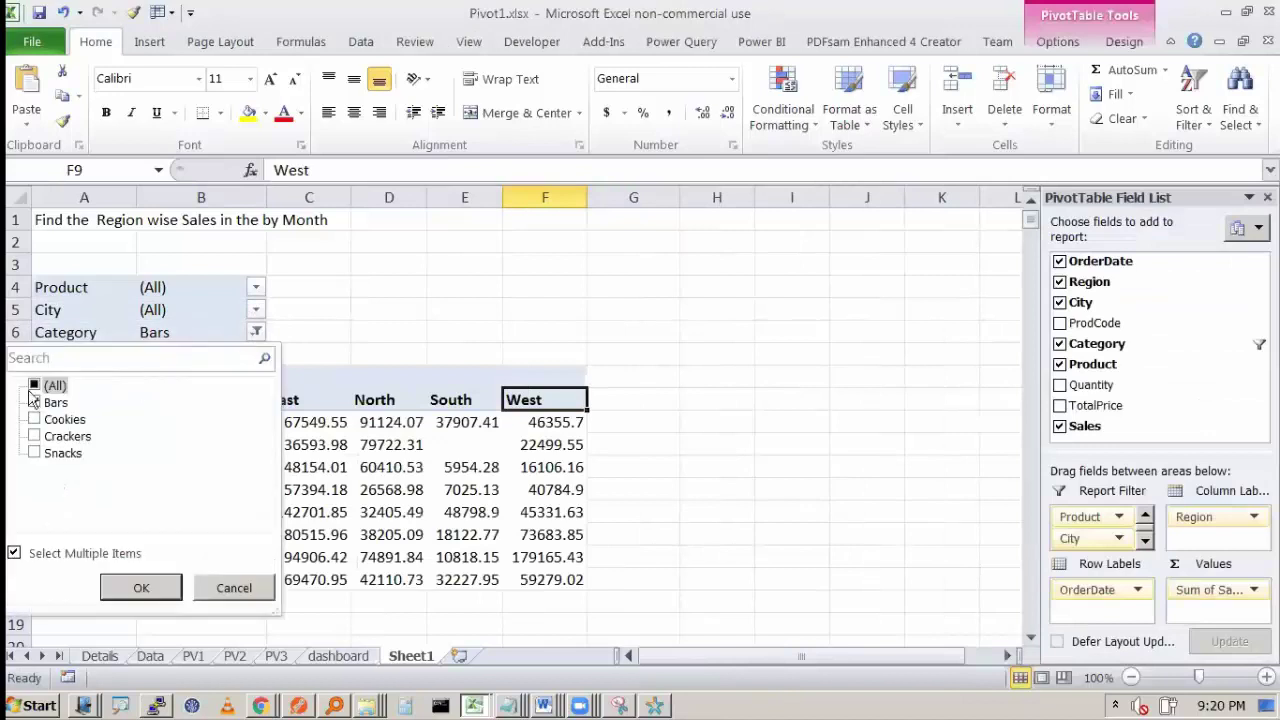
left_click(34, 387)
left_click(150, 590)
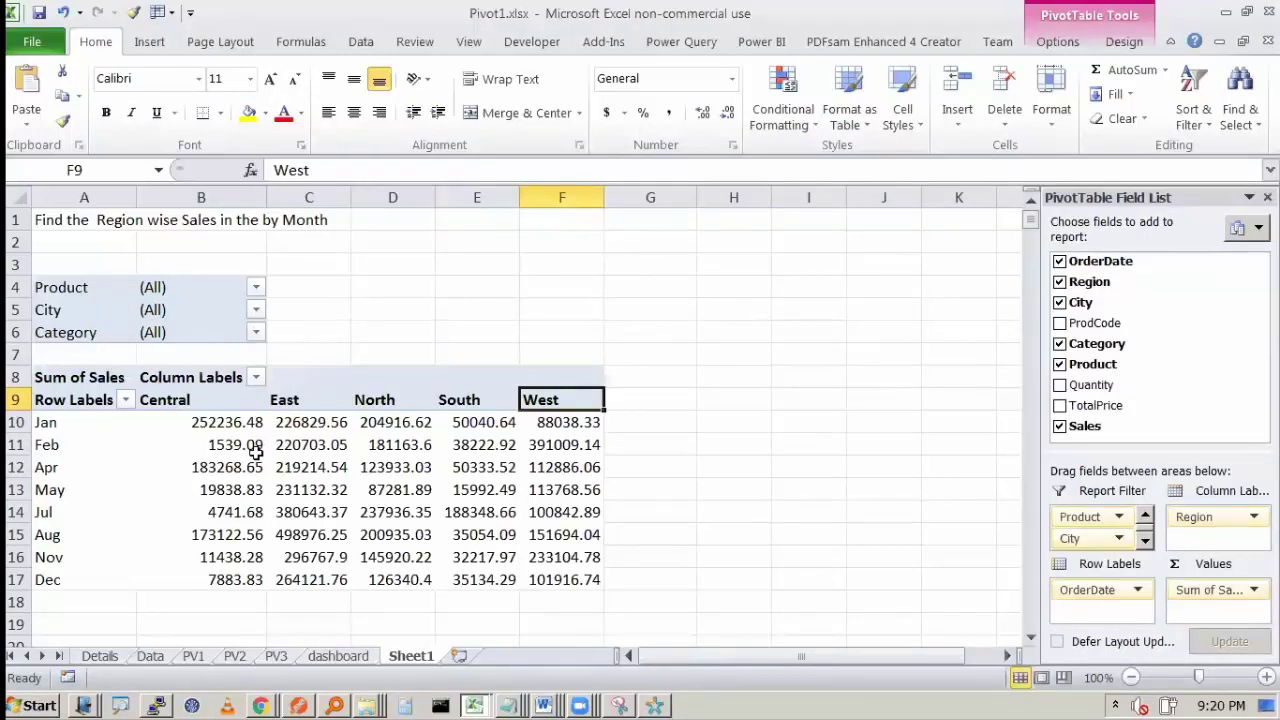
Examine the full unfiltered region-wise monthly sales pivot table together with its three report filters.
mouse_move(256, 452)
left_click_drag(46, 268, 565, 580)
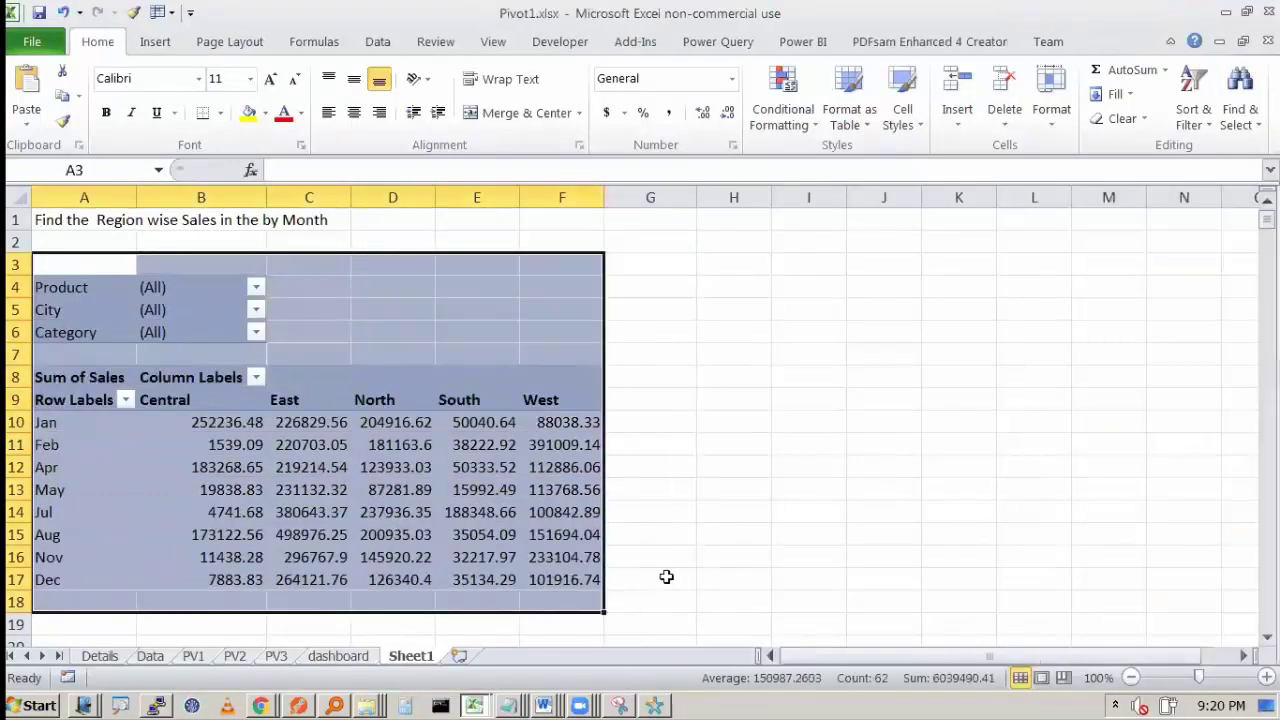
left_click(684, 558)
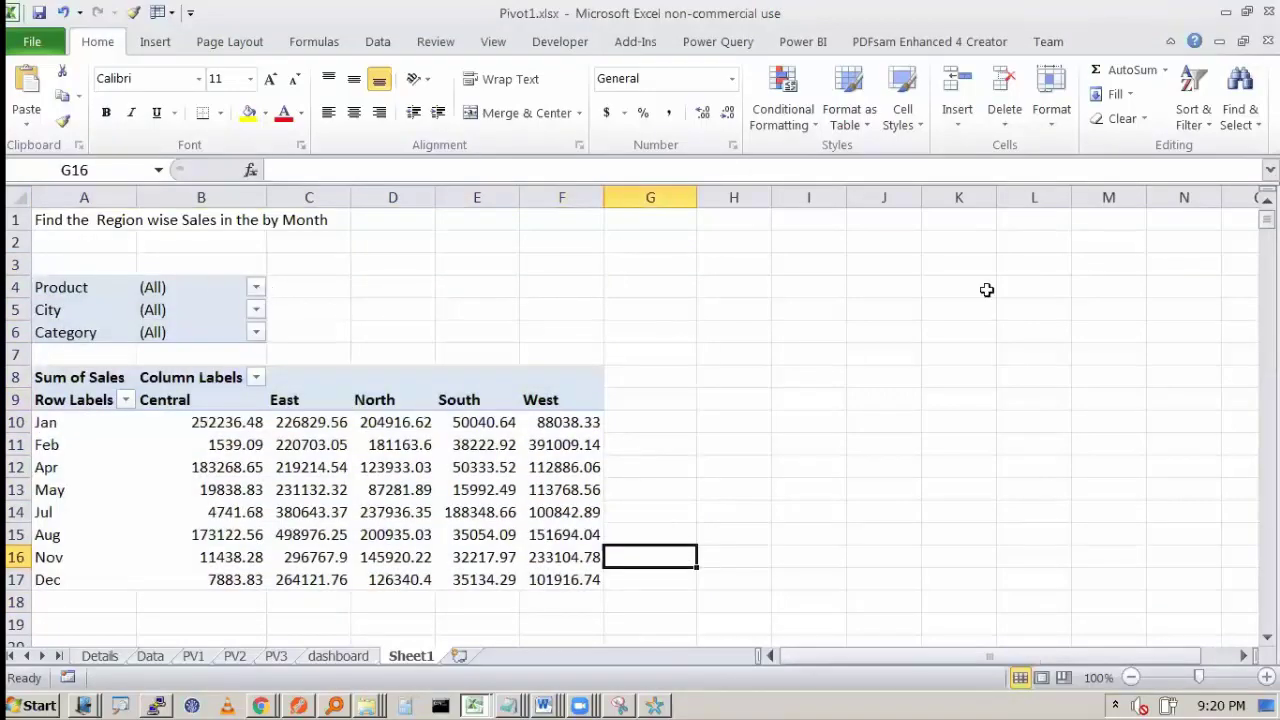